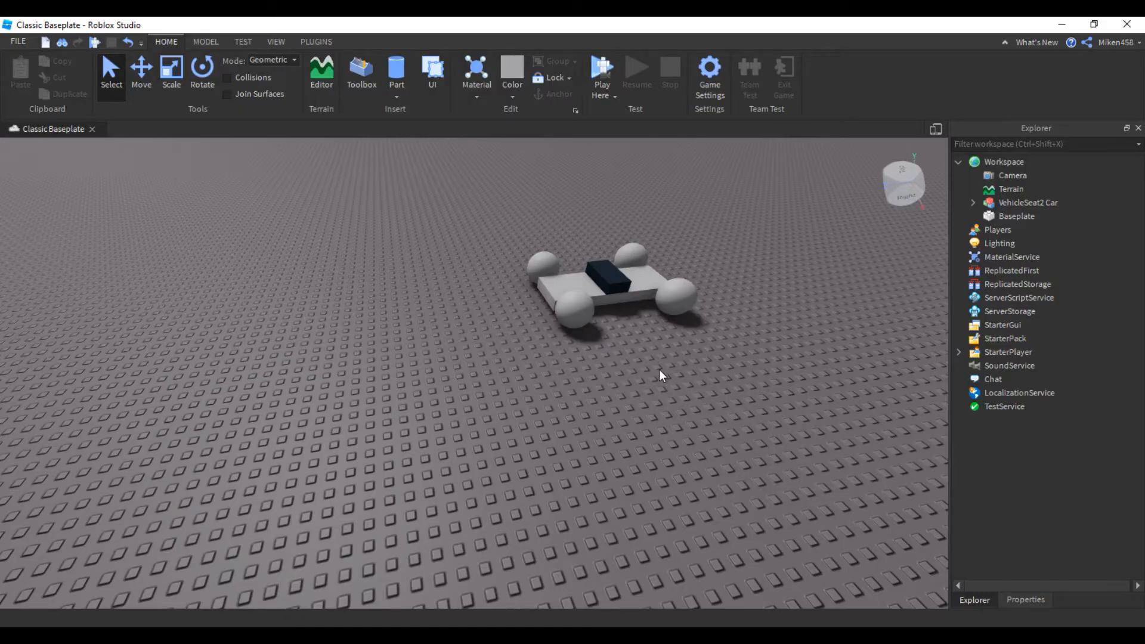
Step: Insert a block part on the baseplate in front of the car
{"action": "left_click", "coordinate": [205, 42]}
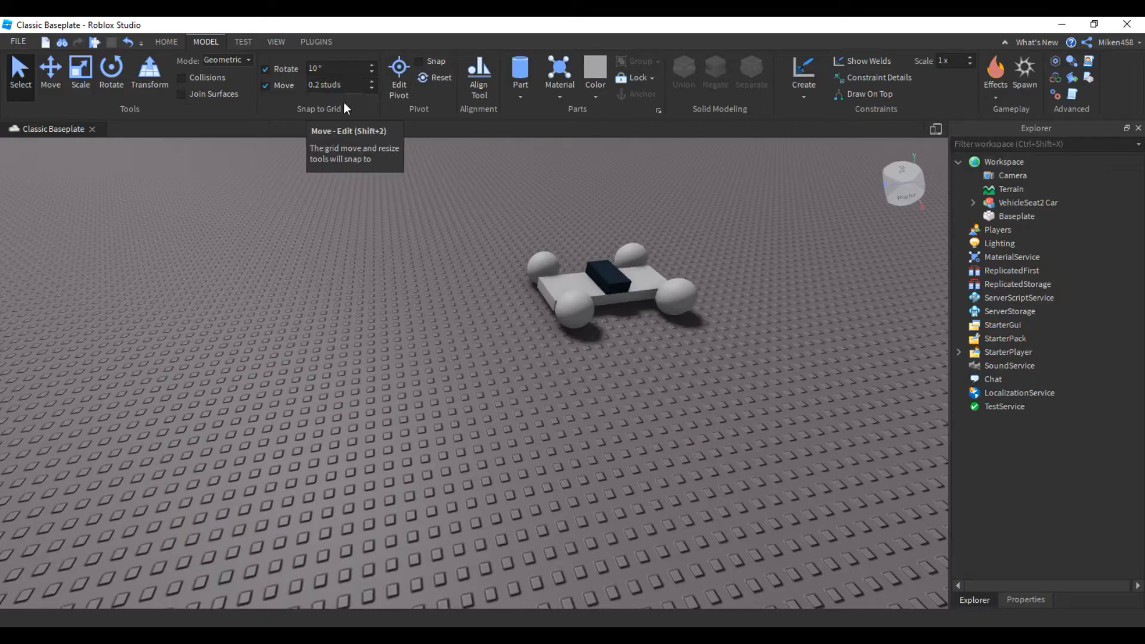
{"action": "left_click", "coordinate": [167, 42]}
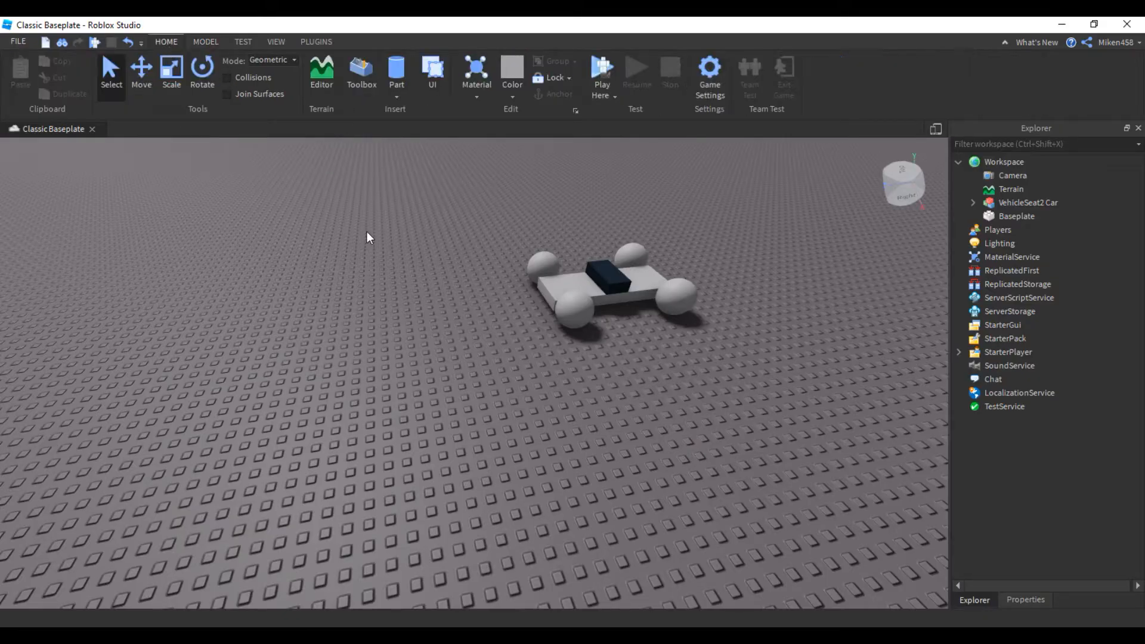
{"action": "scroll", "coordinate": [366, 257], "scroll_direction": "up", "scroll_amount": 1}
{"action": "left_click", "coordinate": [399, 91]}
{"action": "left_click", "coordinate": [417, 113]}
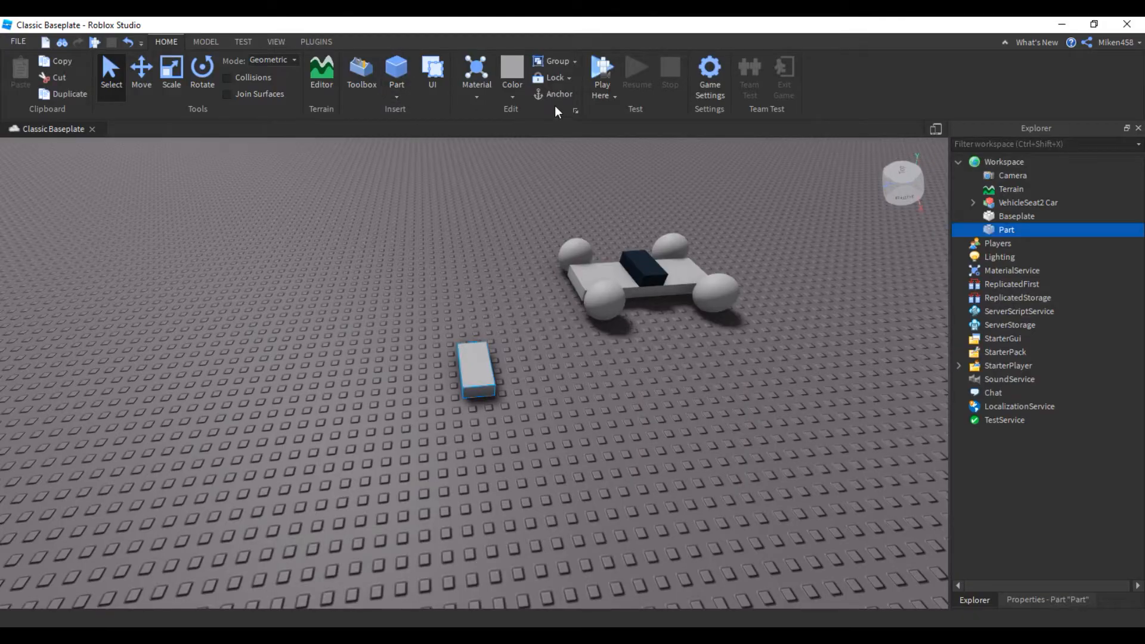
Step: Anchor the block and scale it into a long, narrow beam running alongside the car
{"action": "left_click", "coordinate": [174, 89]}
{"action": "key", "text": "f"}
{"action": "right_click_drag", "start_coordinate": [514, 305], "coordinate": [516, 301]}
{"action": "scroll", "coordinate": [514, 302], "scroll_direction": "down", "scroll_amount": 2}
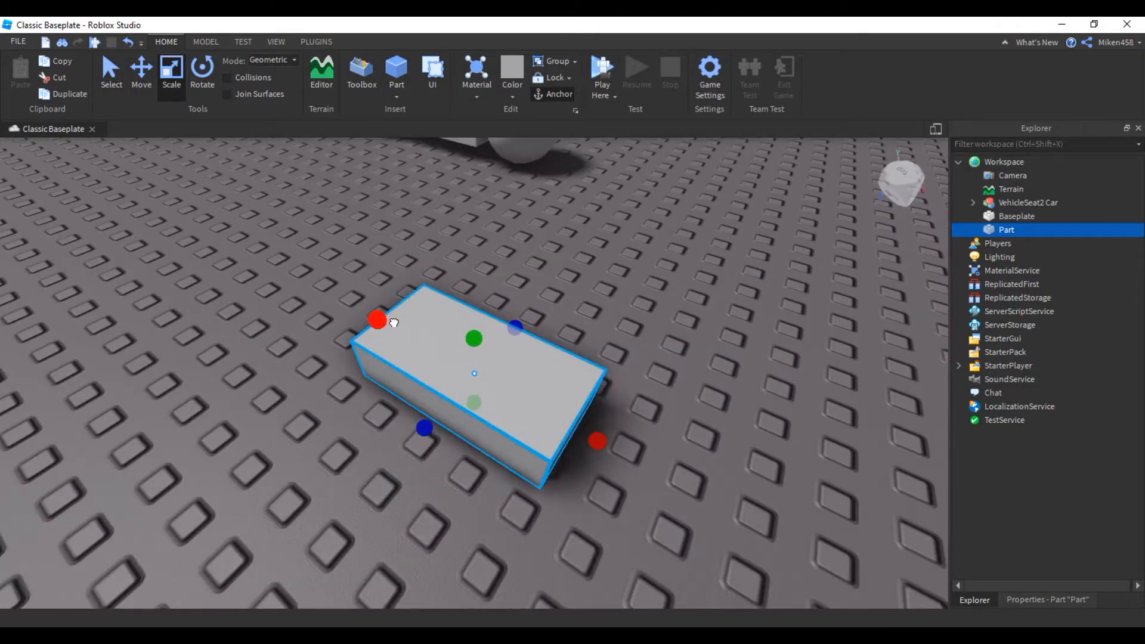
{"action": "left_click_drag", "start_coordinate": [394, 323], "coordinate": [536, 363]}
{"action": "left_click_drag", "start_coordinate": [545, 406], "coordinate": [551, 477]}
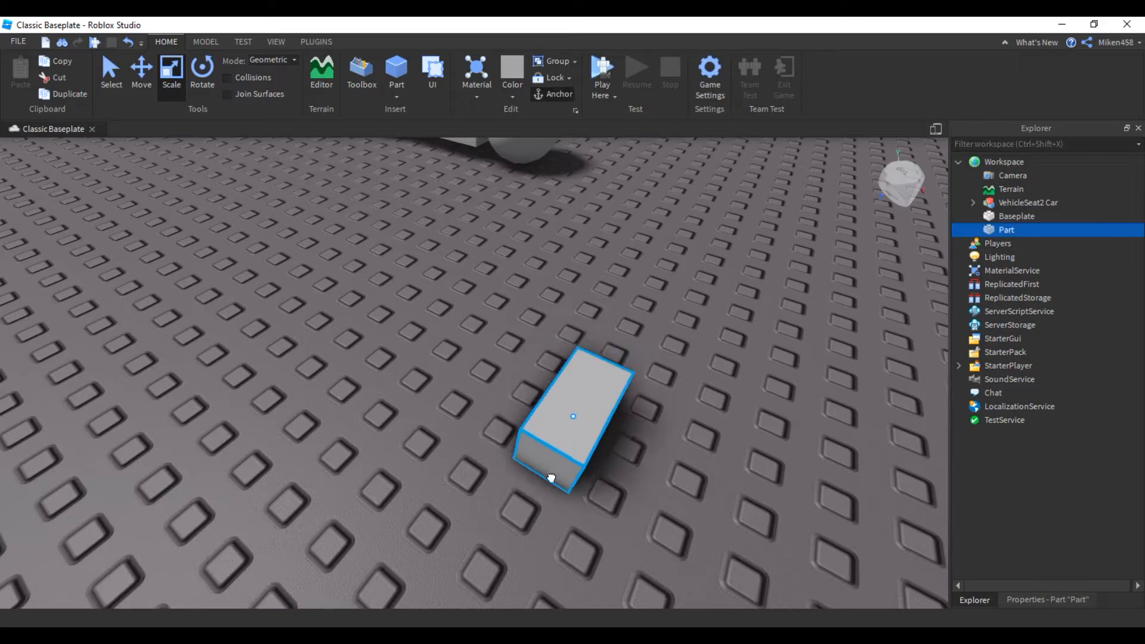
{"action": "scroll", "coordinate": [551, 477], "scroll_direction": "down", "scroll_amount": 3}
{"action": "right_click_drag", "start_coordinate": [551, 477], "coordinate": [542, 429]}
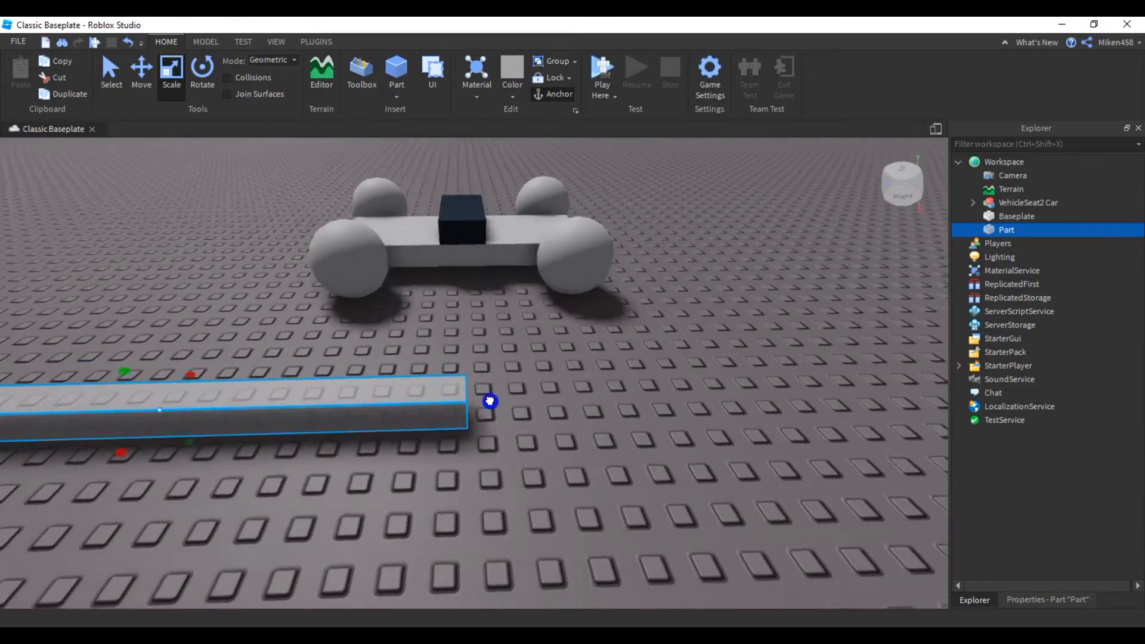
{"action": "left_click_drag", "start_coordinate": [490, 401], "coordinate": [800, 391]}
{"action": "key", "text": "a"}
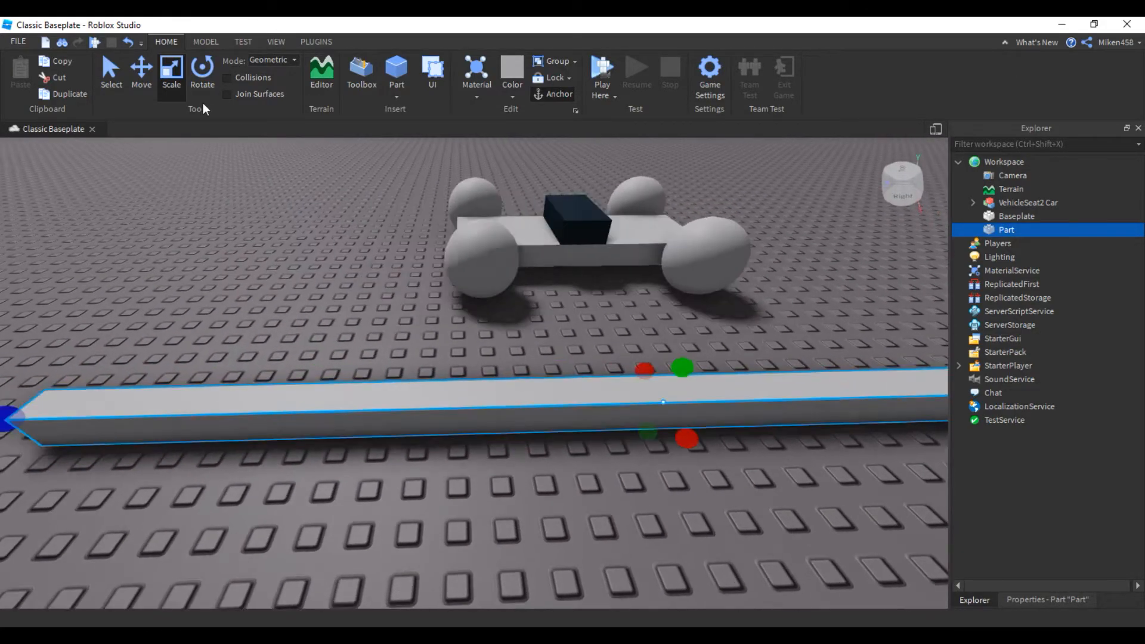
Step: Duplicate the beam and move the copy away from the car so the two beams run parallel
{"action": "left_click", "coordinate": [143, 77]}
{"action": "key", "text": "a"}
{"action": "right_click_drag", "start_coordinate": [306, 177], "coordinate": [557, 262]}
{"action": "key", "text": "ctrl+d"}
{"action": "left_click_drag", "start_coordinate": [495, 185], "coordinate": [564, 210]}
{"action": "left_click", "coordinate": [568, 267]}
{"action": "key", "text": "w"}
{"action": "key", "text": "a"}
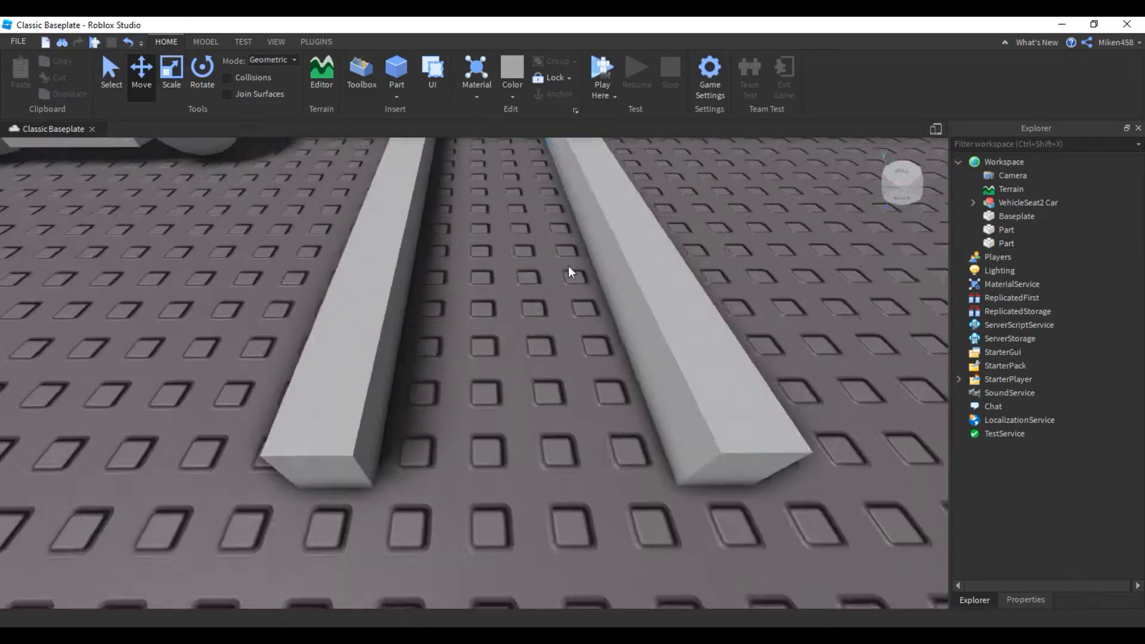
{"action": "right_click_drag", "start_coordinate": [568, 266], "coordinate": [565, 258]}
{"action": "key", "text": "d"}
{"action": "key", "text": "s"}
{"action": "left_click", "coordinate": [554, 78]}
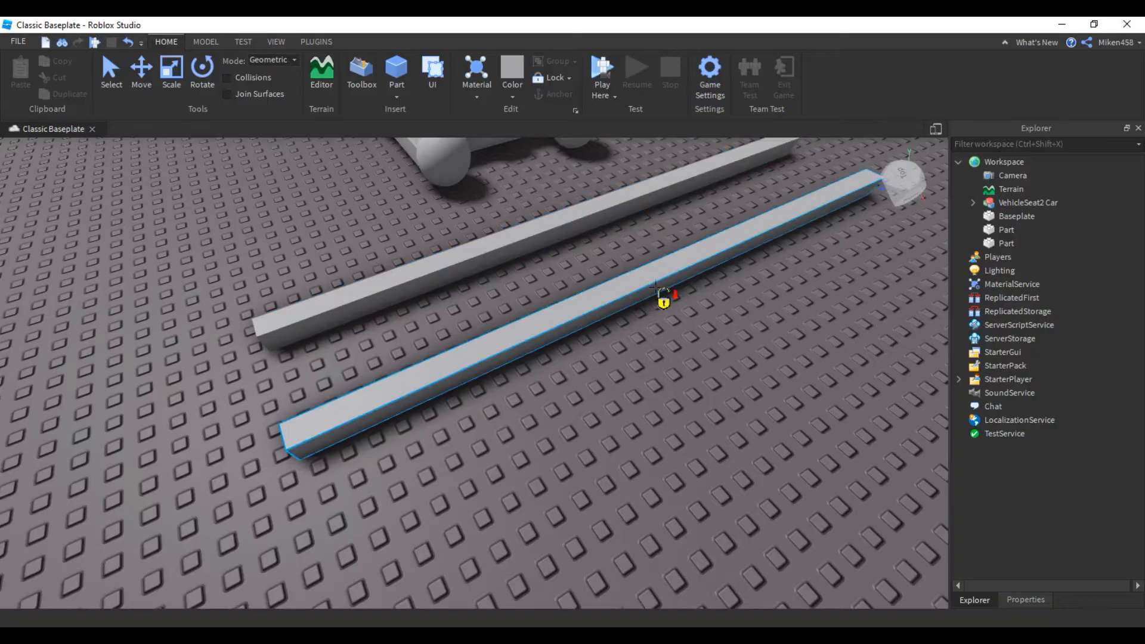
{"action": "right_click_drag", "start_coordinate": [578, 269], "coordinate": [644, 294]}
{"action": "key", "text": "d"}
Step: Insert a cylinder at the middle of the beam nearest the car, anchor it and shorten it along its axis
{"action": "left_click", "coordinate": [570, 231]}
{"action": "key", "text": "d"}
{"action": "key", "text": "f"}
{"action": "left_click", "coordinate": [633, 247]}
{"action": "key", "text": "s"}
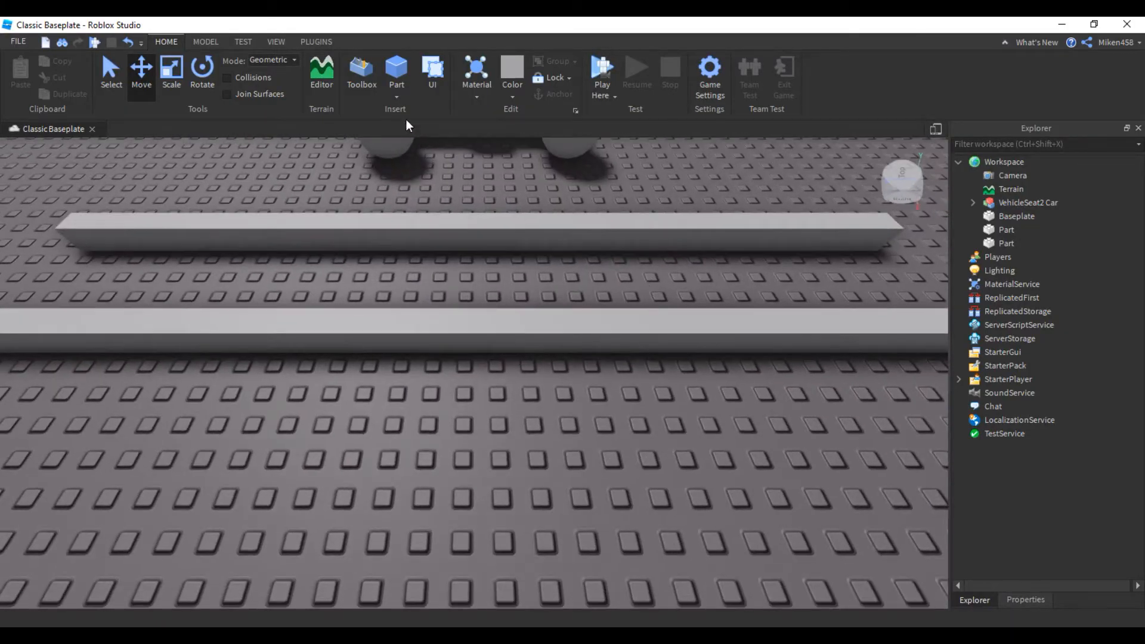
{"action": "left_click", "coordinate": [397, 96]}
{"action": "left_click", "coordinate": [440, 161]}
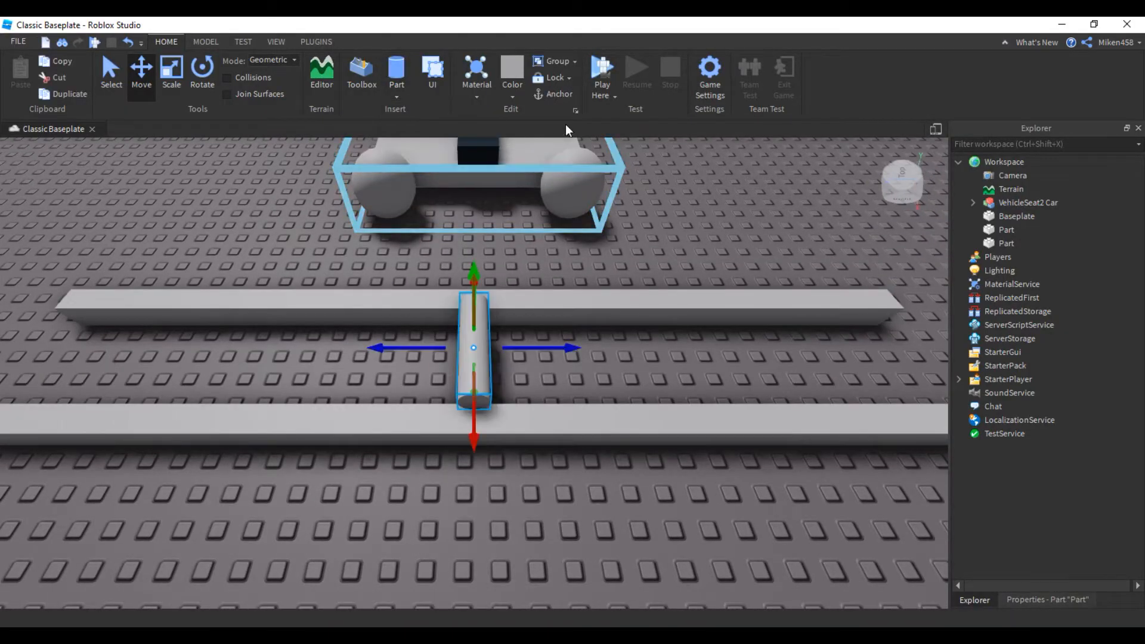
{"action": "left_click", "coordinate": [179, 85]}
{"action": "left_click_drag", "start_coordinate": [475, 425], "coordinate": [476, 332]}
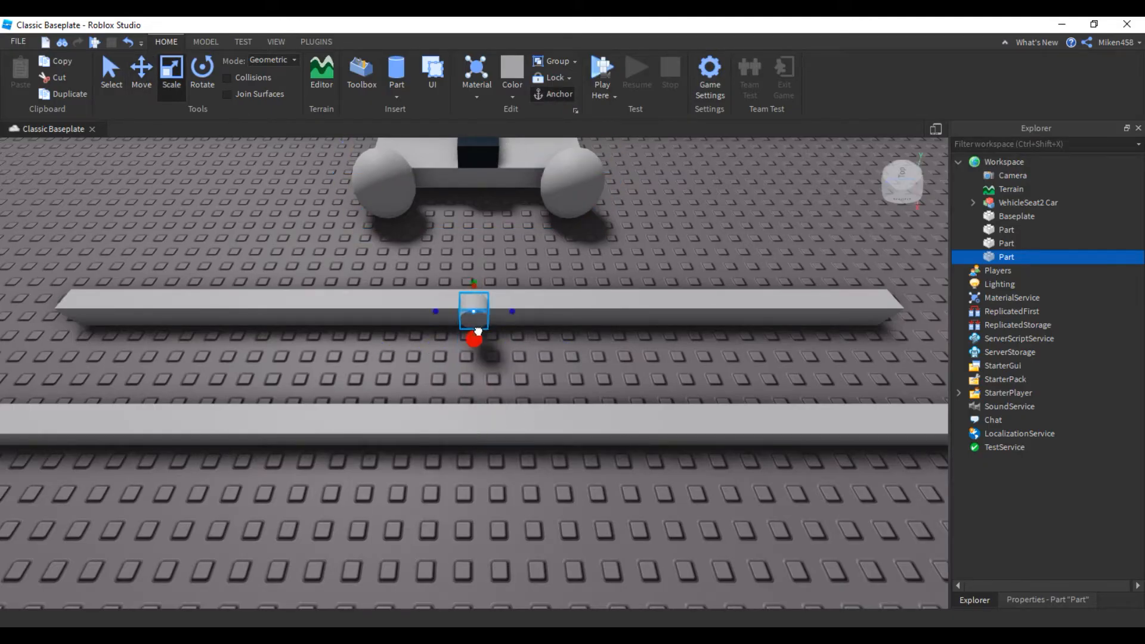
Step: Scale up the cylinder's height and width to form a large, round, thin wheel on the beam
{"action": "left_click", "coordinate": [507, 356]}
{"action": "right_click_drag", "start_coordinate": [507, 355], "coordinate": [529, 333]}
{"action": "key", "text": "a"}
{"action": "left_click", "coordinate": [703, 241]}
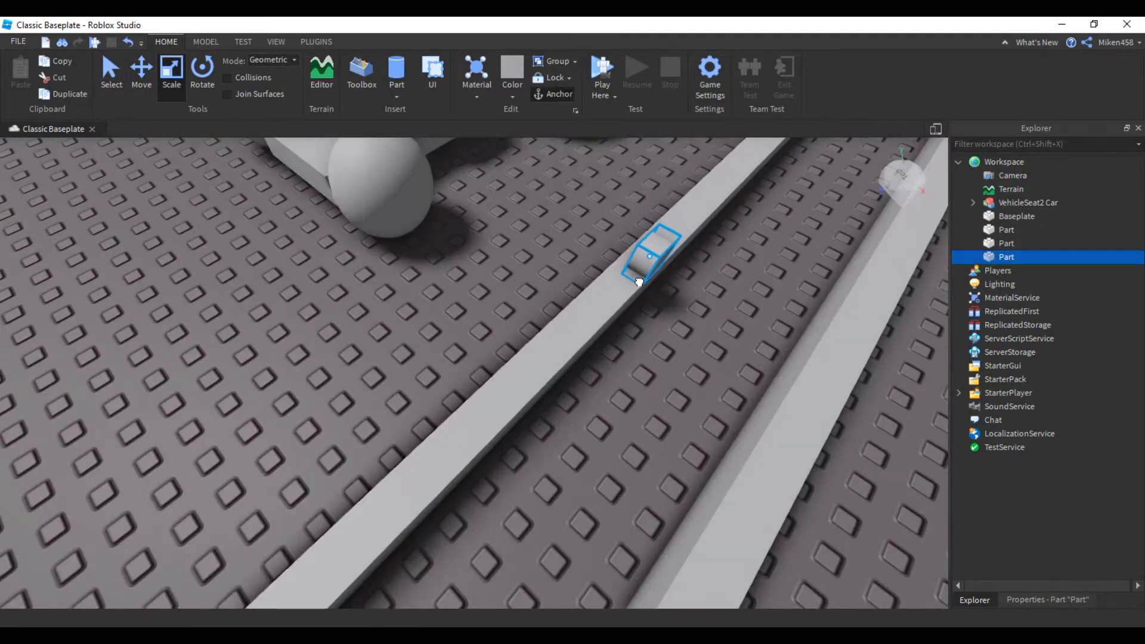
{"action": "key", "text": "f"}
{"action": "left_click_drag", "start_coordinate": [474, 321], "coordinate": [487, 217]}
{"action": "key", "text": "f"}
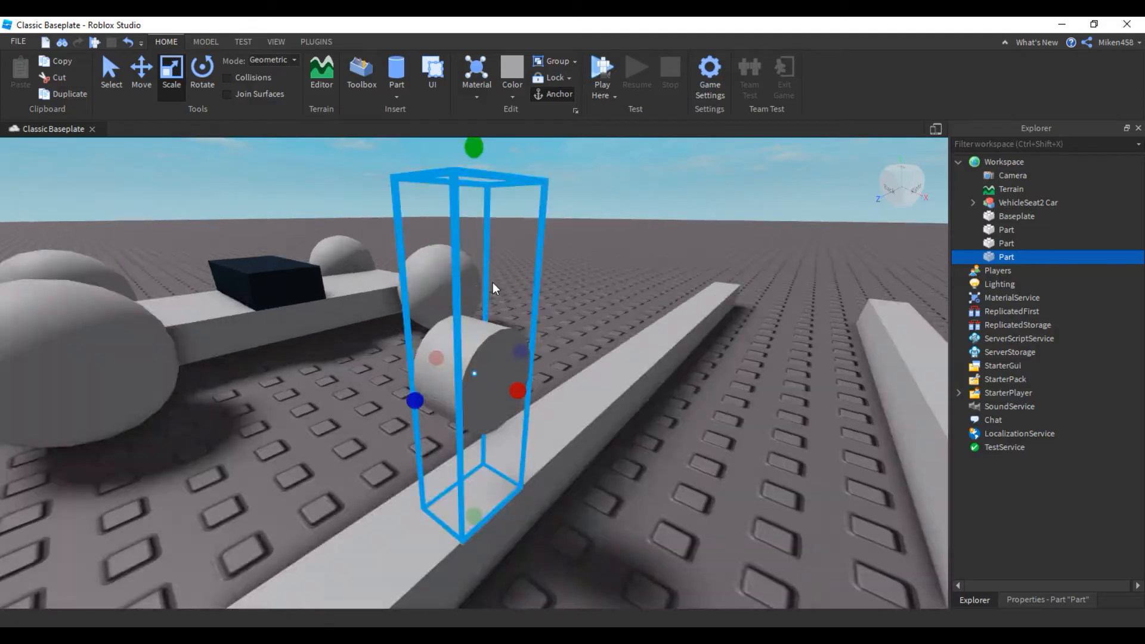
{"action": "scroll", "coordinate": [492, 284], "scroll_direction": "down", "scroll_amount": 2}
{"action": "right_click_drag", "start_coordinate": [492, 284], "coordinate": [439, 286]}
{"action": "left_click_drag", "start_coordinate": [425, 382], "coordinate": [293, 398]}
{"action": "key", "text": "f"}
{"action": "right_click_drag", "start_coordinate": [293, 398], "coordinate": [293, 374]}
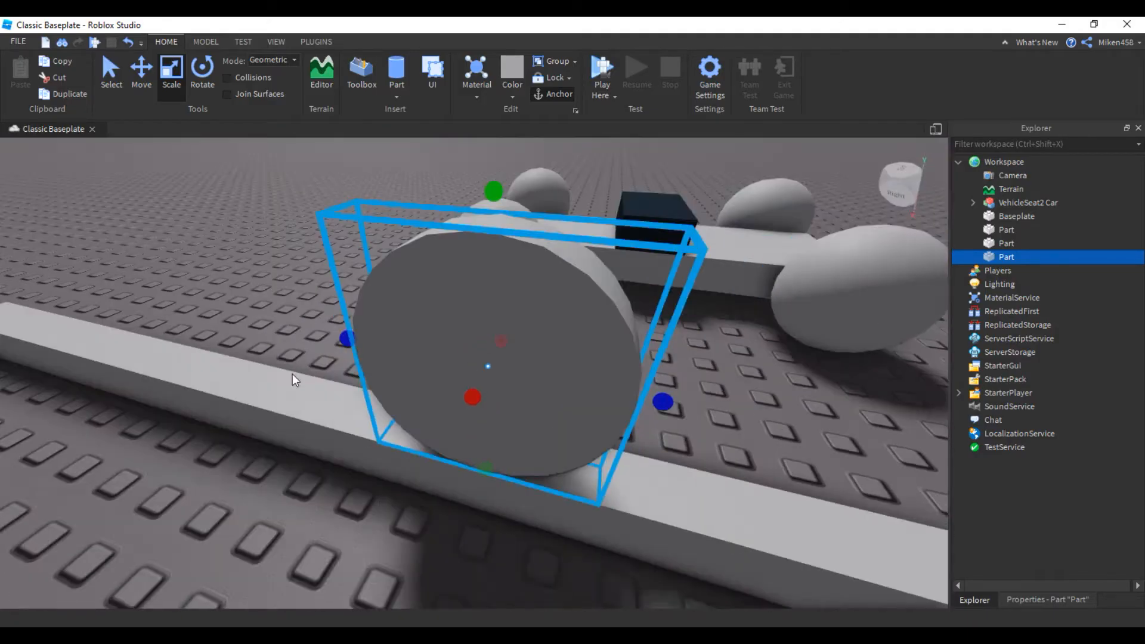
{"action": "scroll", "coordinate": [292, 374], "scroll_direction": "down", "scroll_amount": 2}
Step: Duplicate the wheel twice and place the copies side by side along the same beam
{"action": "left_click", "coordinate": [138, 81]}
{"action": "right_click_drag", "start_coordinate": [644, 359], "coordinate": [666, 373]}
{"action": "key", "text": "ctrl+d"}
{"action": "left_click_drag", "start_coordinate": [567, 359], "coordinate": [761, 425]}
{"action": "right_click_drag", "start_coordinate": [555, 357], "coordinate": [578, 343]}
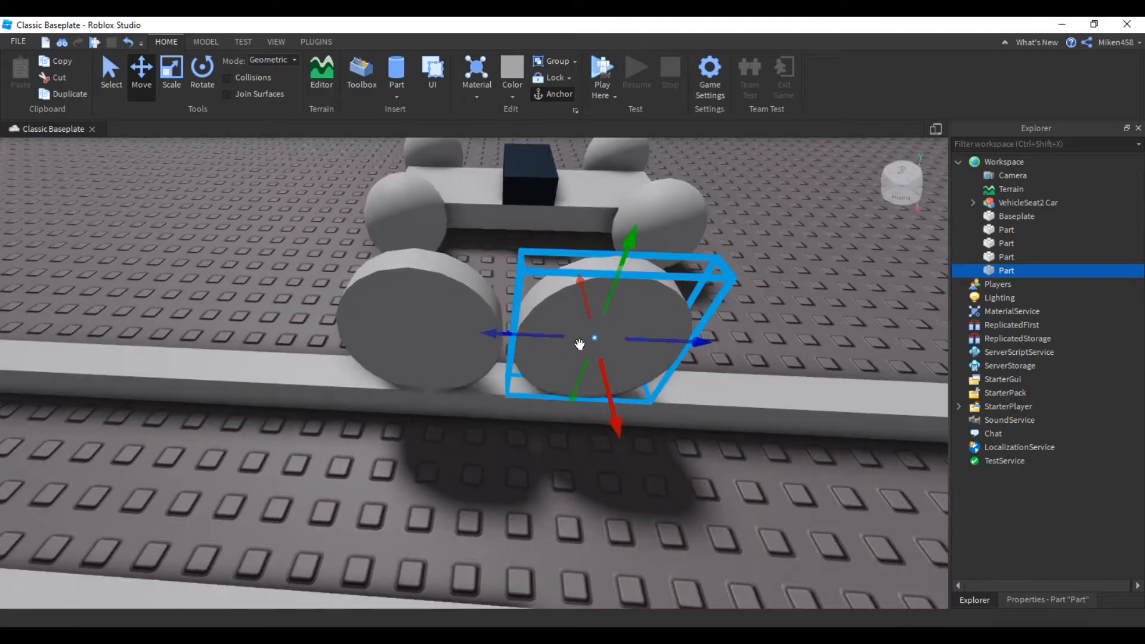
{"action": "key", "text": "ctrl+d"}
{"action": "left_click_drag", "start_coordinate": [549, 337], "coordinate": [604, 349]}
Step: Duplicate all three wheels together and move the copies over to the second beam
{"action": "left_click", "coordinate": [432, 320], "text": "ctrl"}
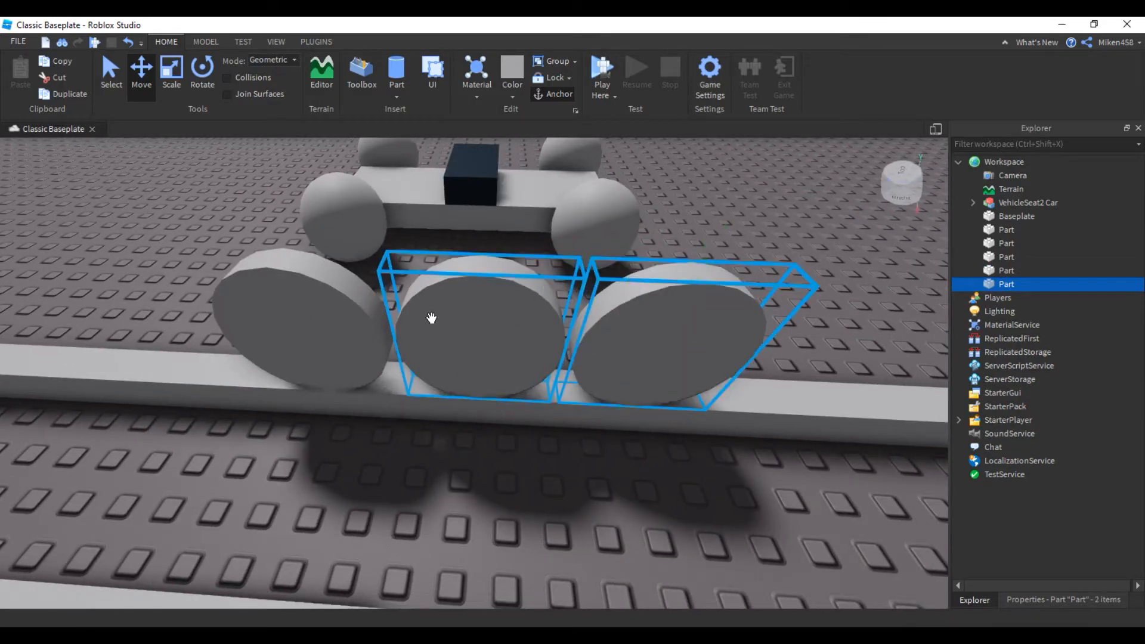
{"action": "left_click", "coordinate": [349, 322], "text": "ctrl"}
{"action": "key", "text": "f"}
{"action": "right_click_drag", "start_coordinate": [638, 344], "coordinate": [619, 362]}
{"action": "key", "text": "ctrl+d"}
{"action": "left_click_drag", "start_coordinate": [559, 385], "coordinate": [733, 430]}
{"action": "left_click", "coordinate": [732, 338]}
{"action": "right_click_drag", "start_coordinate": [728, 334], "coordinate": [716, 323]}
Step: Turn on Show Welds, Constraint Details and Draw On Top to display the attachments in the car's wheels
{"action": "right_click_drag", "start_coordinate": [538, 303], "coordinate": [461, 215]}
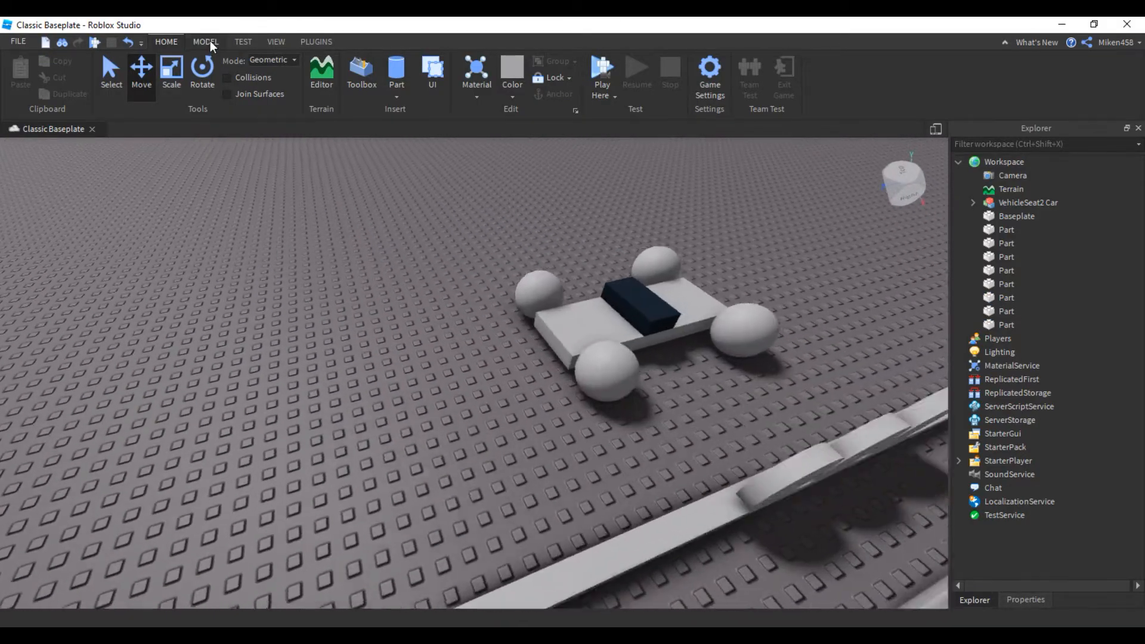
{"action": "left_click", "coordinate": [210, 40]}
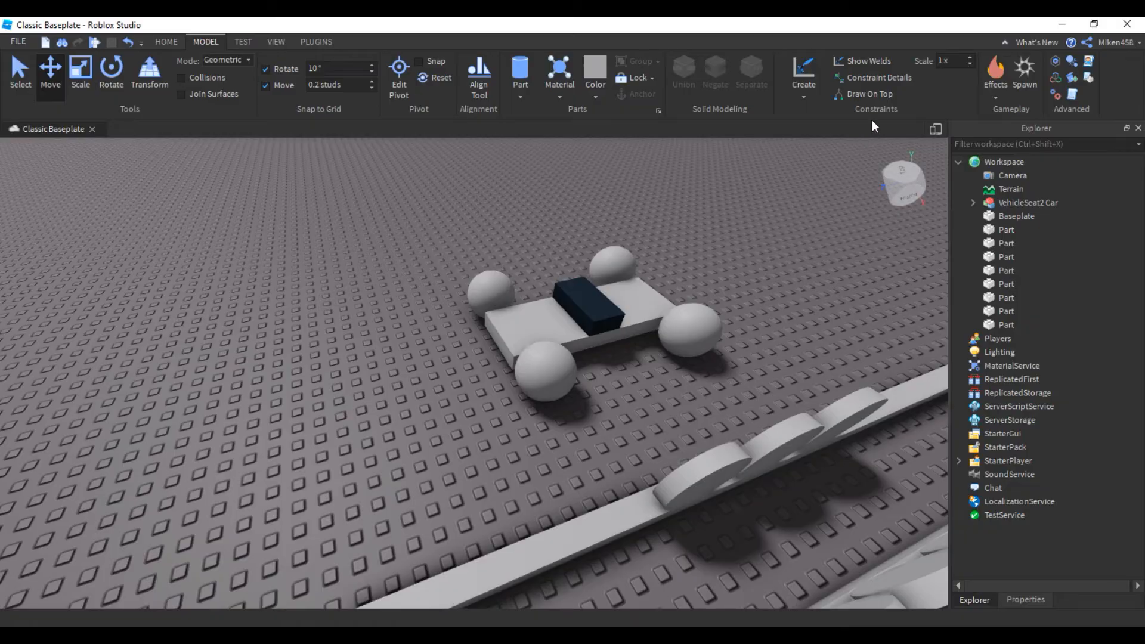
{"action": "left_click", "coordinate": [863, 64]}
{"action": "right_click_drag", "start_coordinate": [713, 159], "coordinate": [688, 204]}
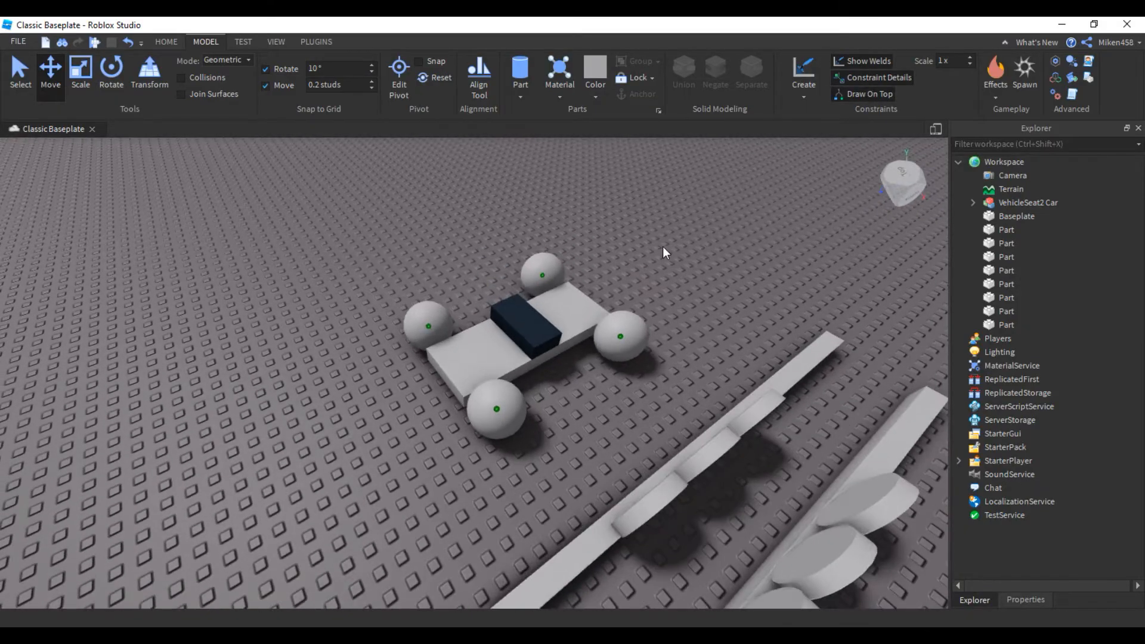
{"action": "scroll", "coordinate": [688, 204], "scroll_direction": "up", "scroll_amount": 2}
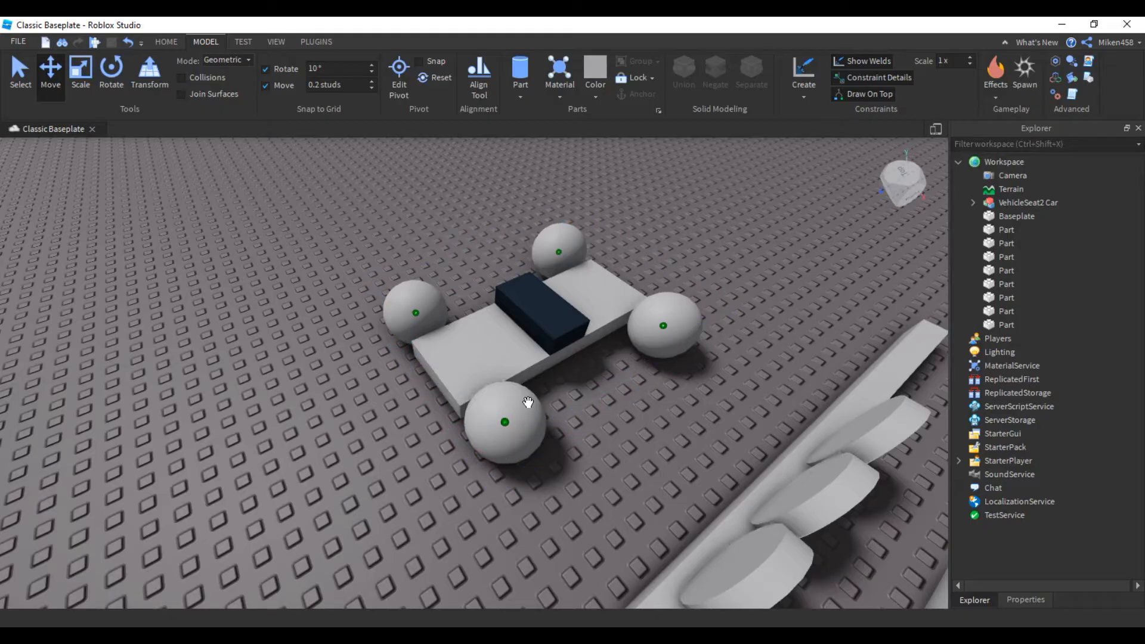
Step: Copy the VS2AttachmentMotor attachment from the car wheel closest to the view
{"action": "left_click", "coordinate": [504, 422]}
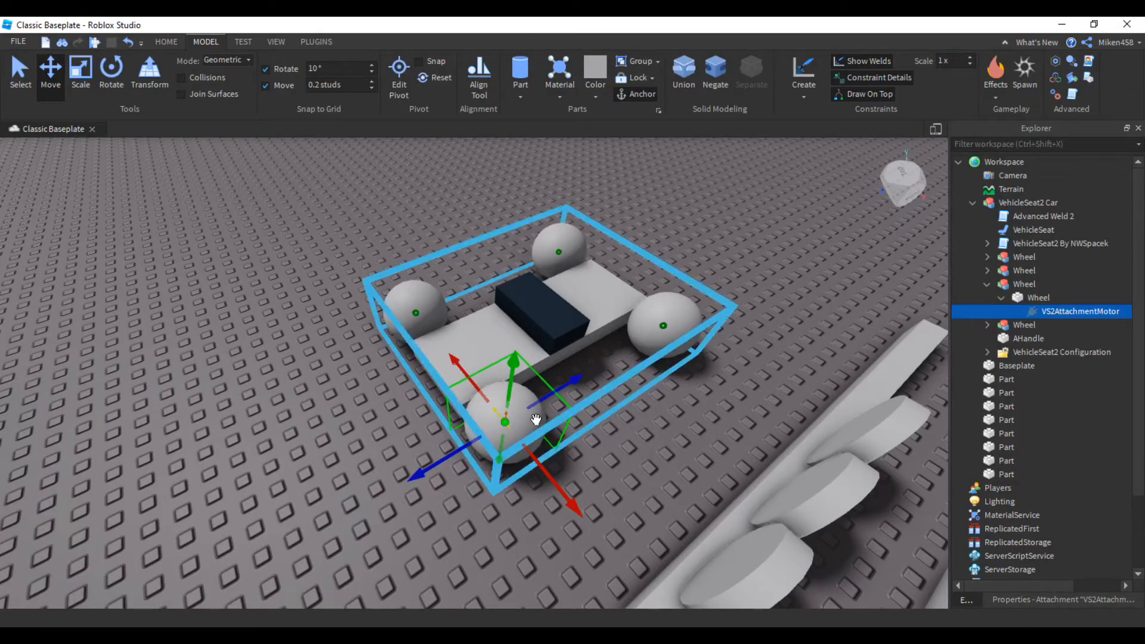
{"action": "right_click", "coordinate": [600, 421]}
{"action": "left_click", "coordinate": [651, 56]}
Step: Select the six cylinder wheels on both beams and paste the copied motor attachment into all of them
{"action": "right_click_drag", "start_coordinate": [603, 421], "coordinate": [638, 377]}
{"action": "left_click", "coordinate": [603, 378]}
{"action": "key", "text": "d"}
{"action": "left_click", "coordinate": [21, 80]}
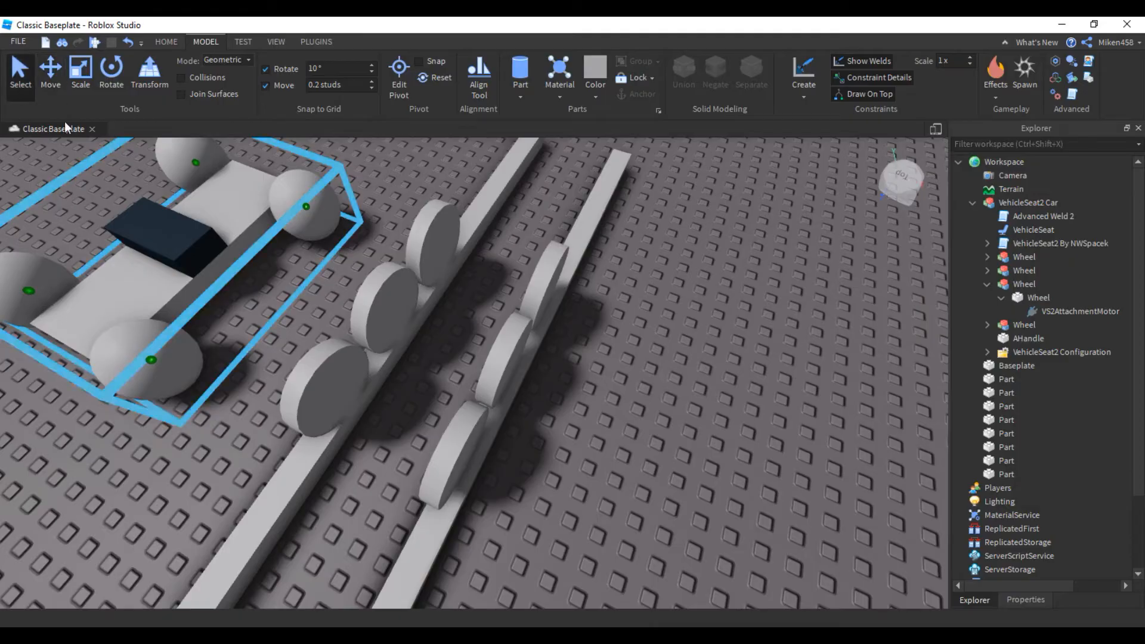
{"action": "left_click", "coordinate": [335, 380]}
{"action": "left_click", "coordinate": [395, 325], "text": "ctrl"}
{"action": "left_click", "coordinate": [435, 242], "text": "ctrl"}
{"action": "left_click", "coordinate": [543, 284], "text": "ctrl"}
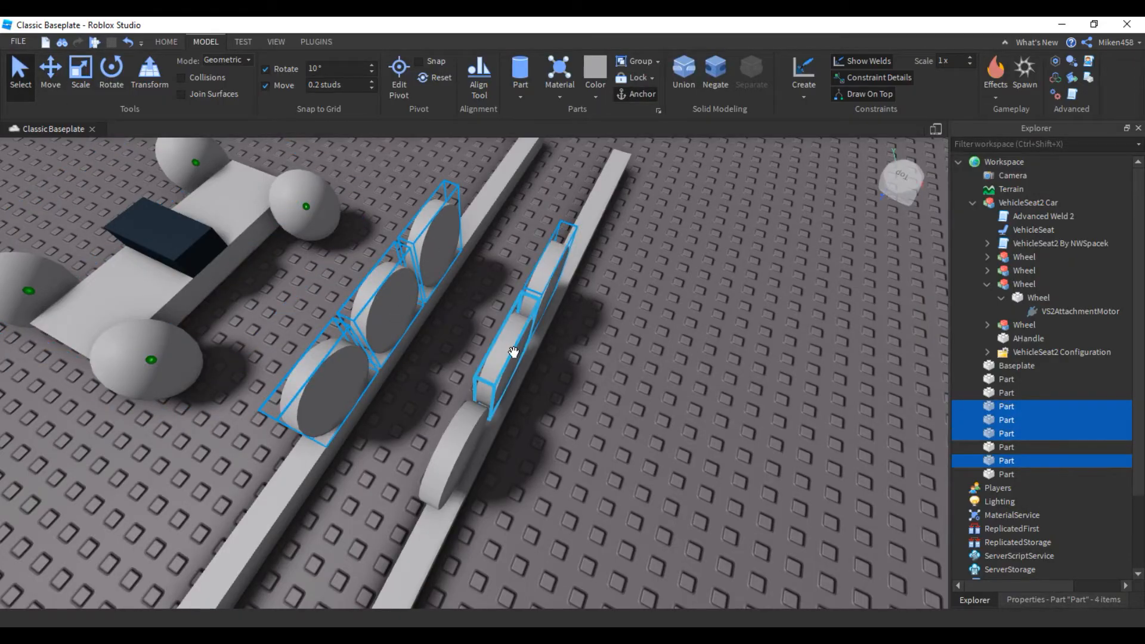
{"action": "left_click", "coordinate": [519, 350], "text": "ctrl"}
{"action": "left_click", "coordinate": [477, 437], "text": "ctrl"}
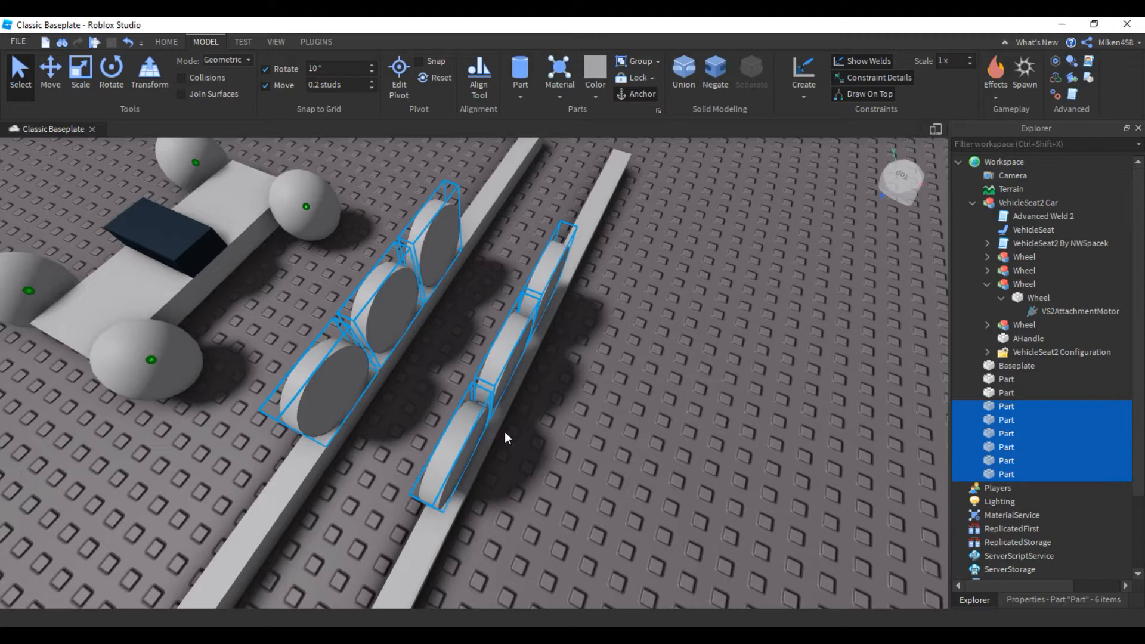
{"action": "right_click", "coordinate": [633, 335]}
{"action": "left_click", "coordinate": [695, 74]}
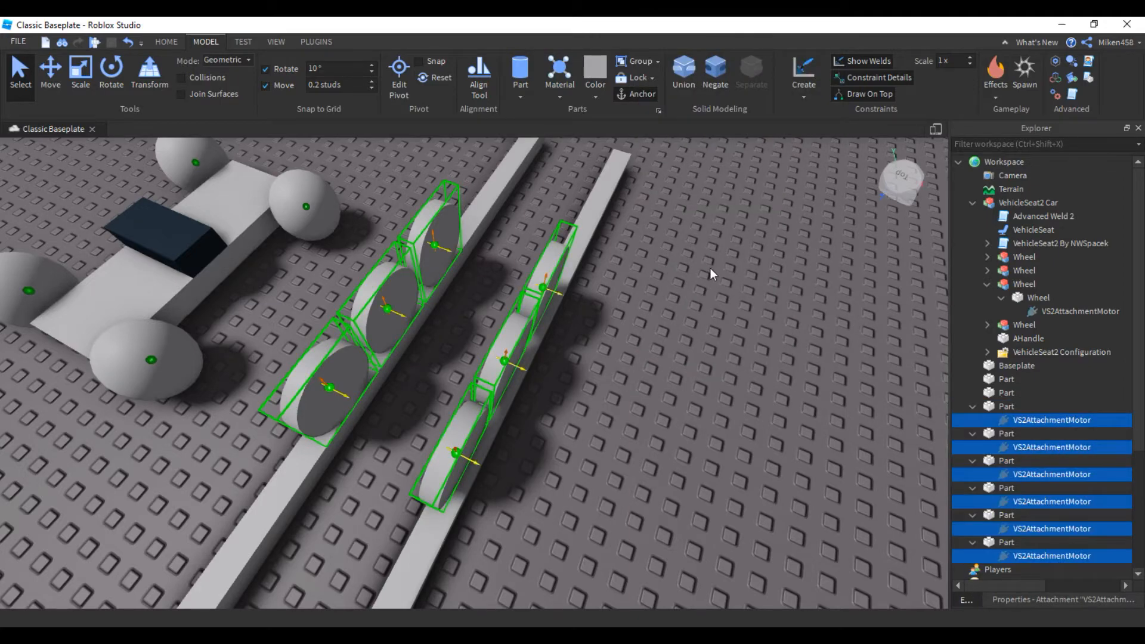
{"action": "left_click", "coordinate": [673, 318]}
Step: Compare the motor attachments under the new wheel parts with the one in the car's wheel
{"action": "right_click_drag", "start_coordinate": [673, 319], "coordinate": [638, 316]}
{"action": "right_click_drag", "start_coordinate": [689, 267], "coordinate": [680, 267]}
{"action": "scroll", "coordinate": [680, 267], "scroll_direction": "down", "scroll_amount": 10}
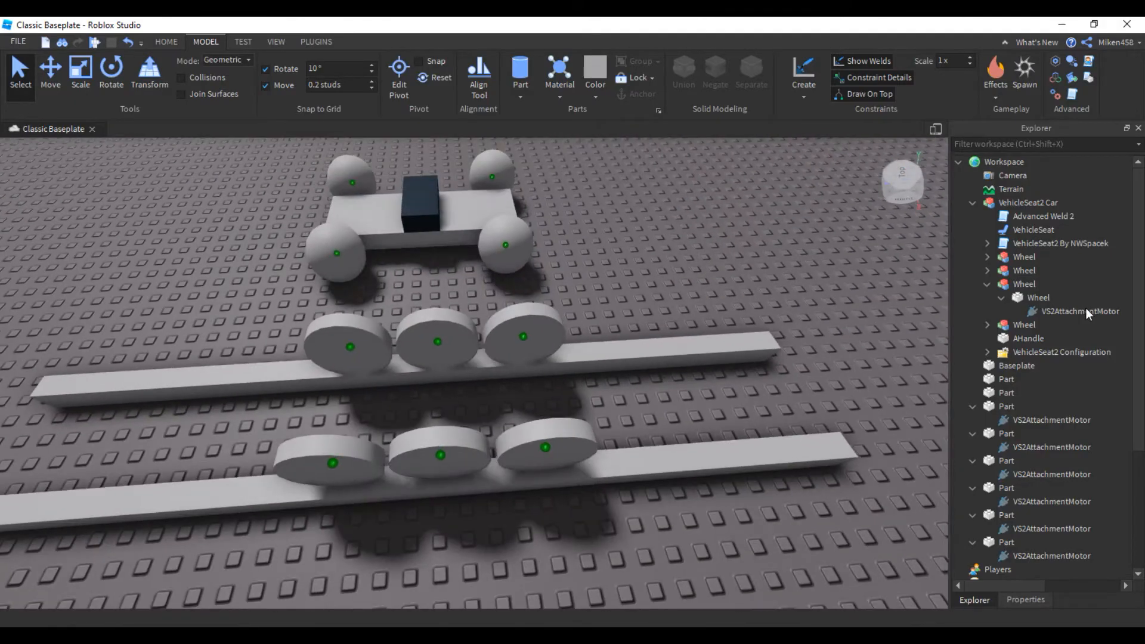
{"action": "scroll", "coordinate": [1075, 314], "scroll_direction": "down", "scroll_amount": 3}
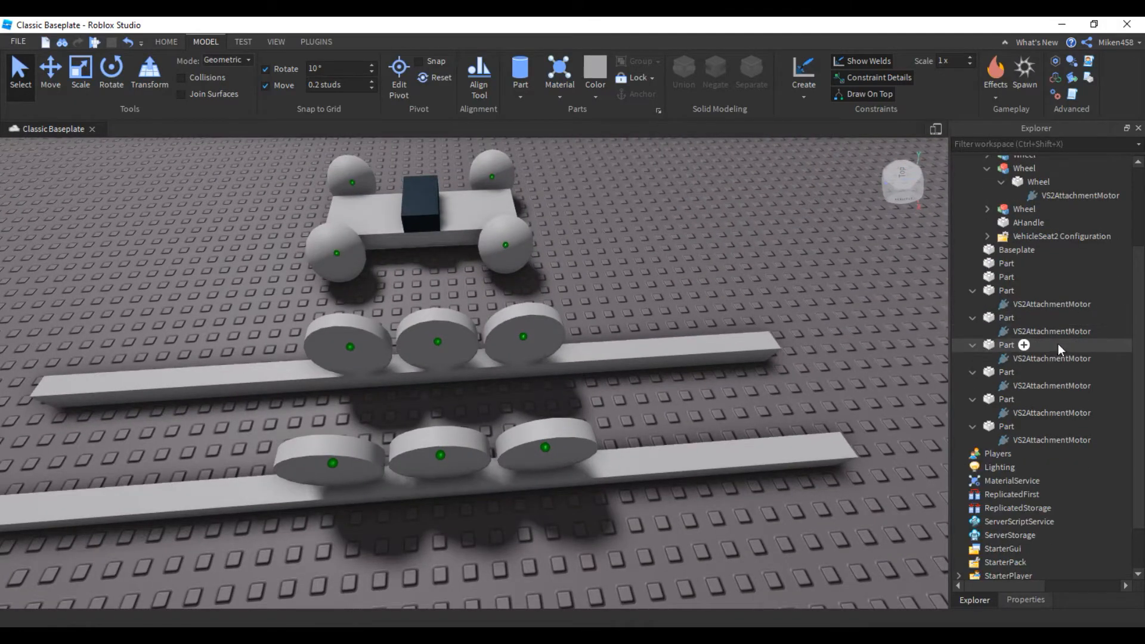
{"action": "left_click", "coordinate": [987, 290]}
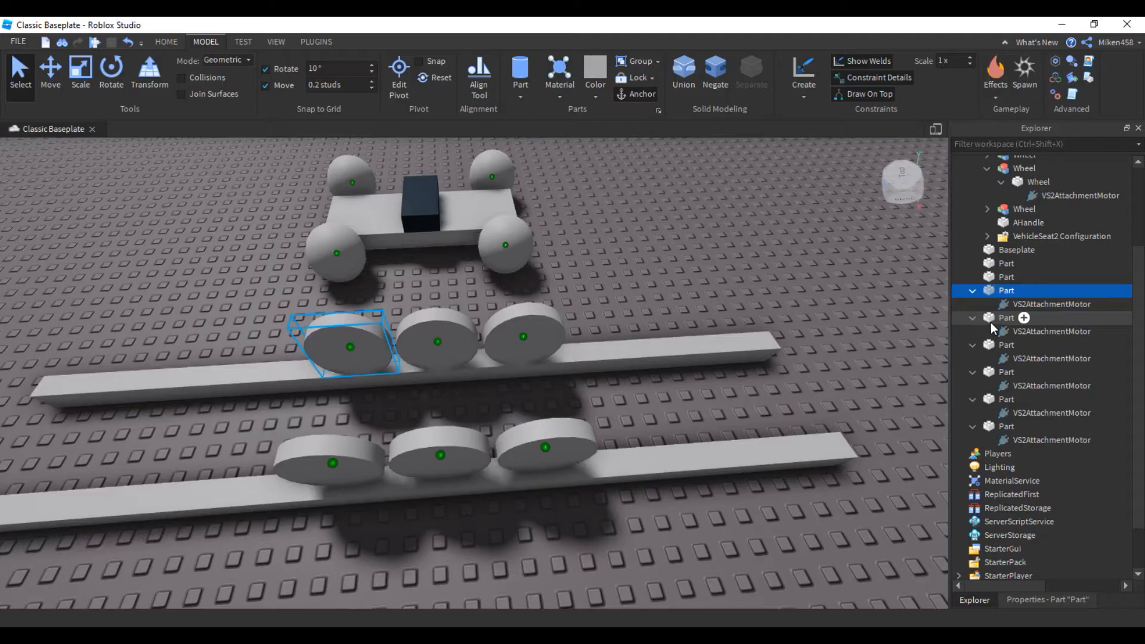
{"action": "left_click", "coordinate": [991, 323]}
{"action": "left_click", "coordinate": [842, 347]}
{"action": "right_click_drag", "start_coordinate": [693, 305], "coordinate": [688, 304]}
Step: Turn off Show Welds, Constraint Details and Draw On Top
{"action": "key", "text": "a"}
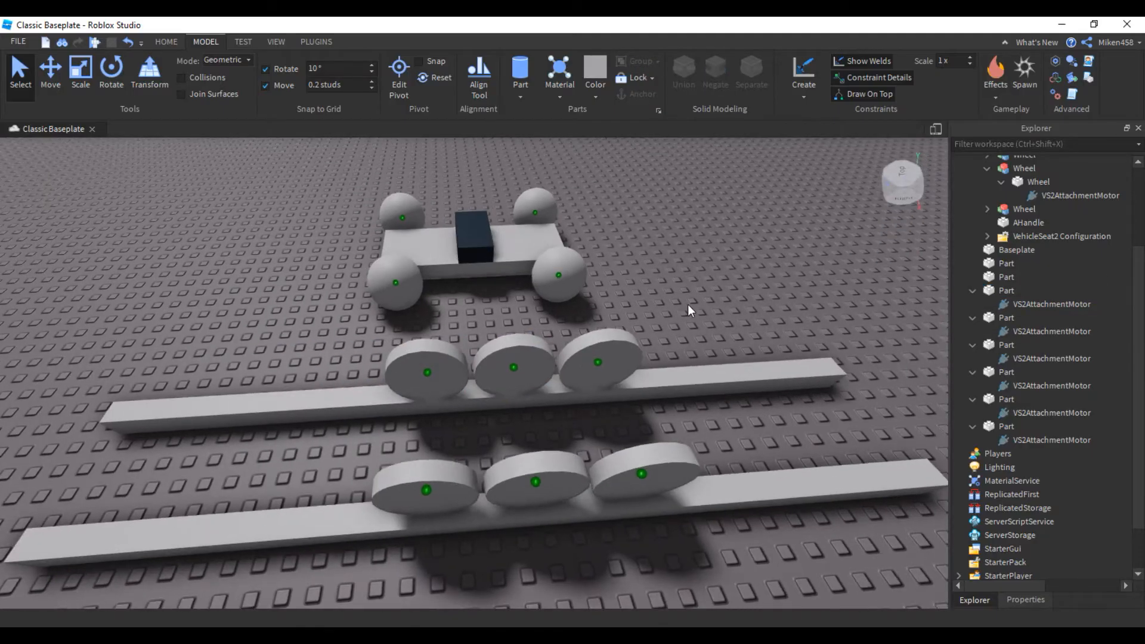
{"action": "key", "text": "w"}
{"action": "left_click", "coordinate": [856, 78]}
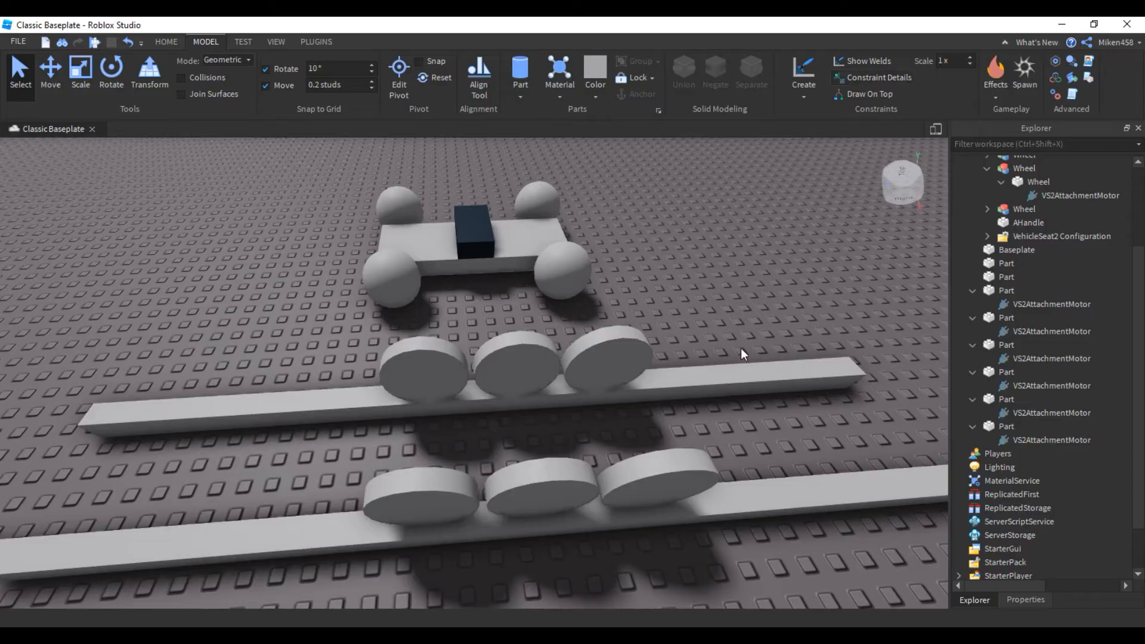
Step: Group the third wheel on the beam nearest the car into its own model
{"action": "left_click", "coordinate": [616, 361]}
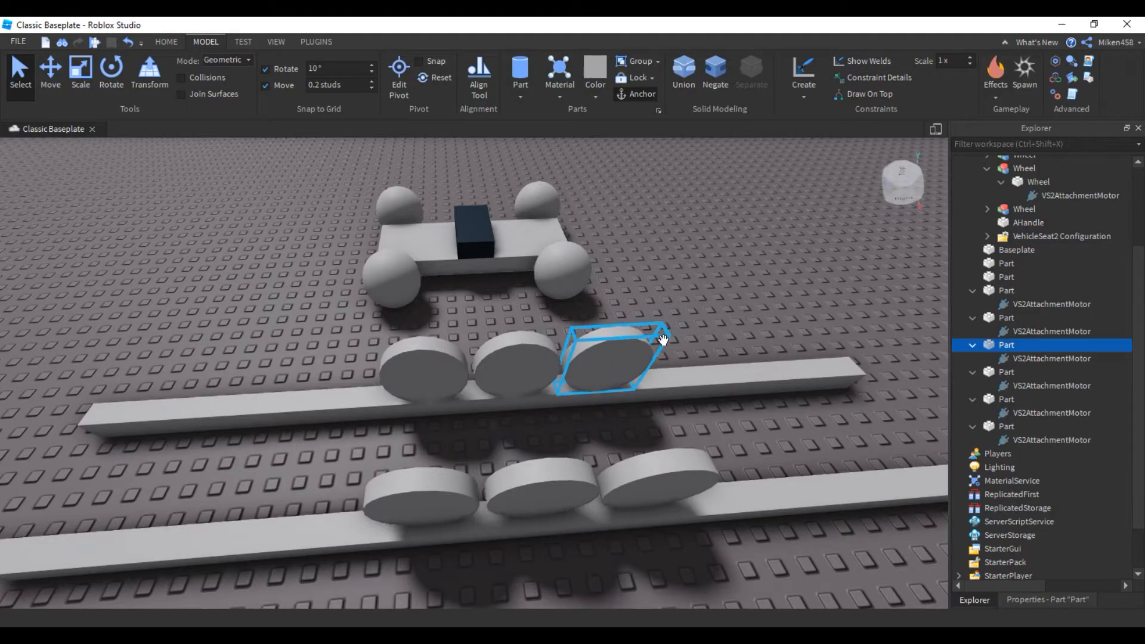
{"action": "left_click", "coordinate": [973, 345]}
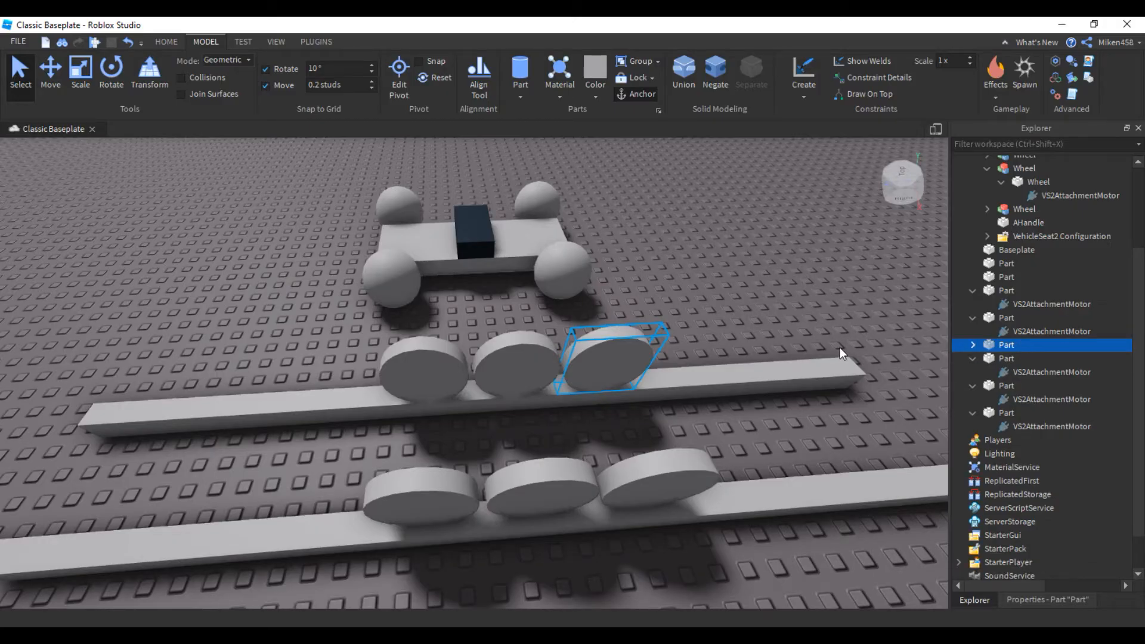
{"action": "right_click_drag", "start_coordinate": [841, 347], "coordinate": [841, 339]}
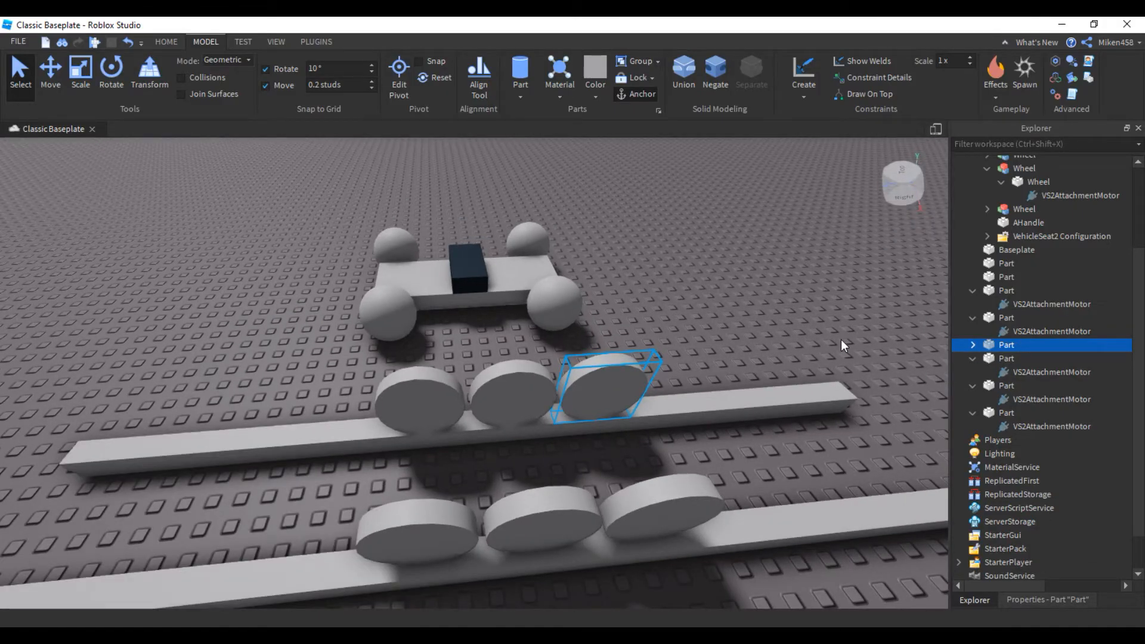
{"action": "key", "text": "ctrl+g"}
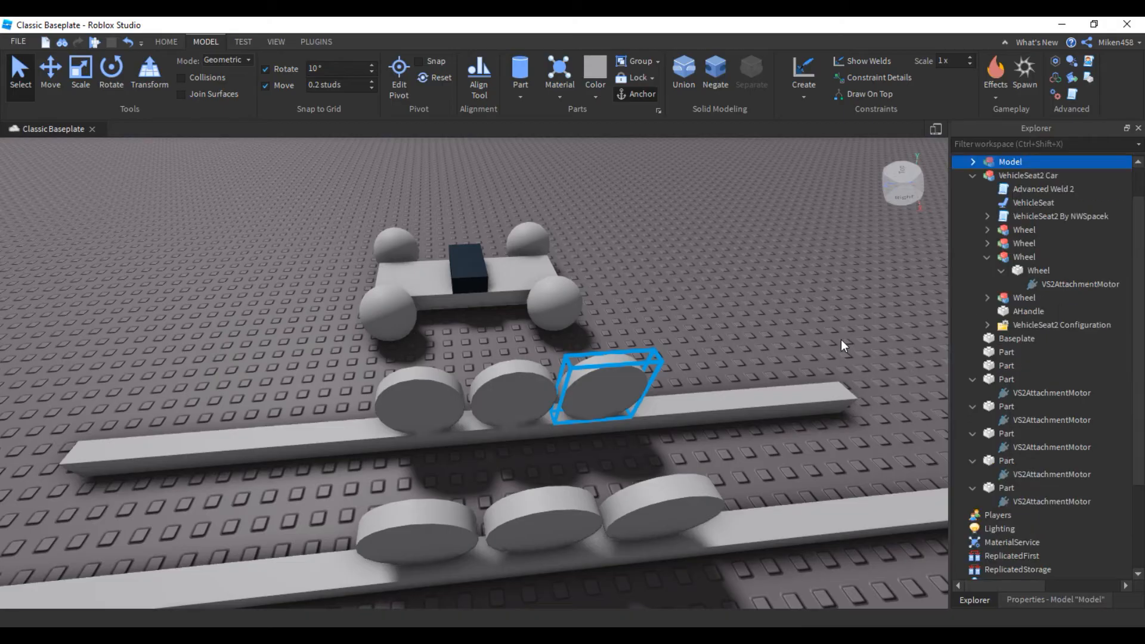
Step: Group each of the two remaining wheels on the beam nearest the car into its own model
{"action": "left_click", "coordinate": [981, 175]}
{"action": "left_click", "coordinate": [999, 163]}
{"action": "right_click_drag", "start_coordinate": [705, 329], "coordinate": [705, 352]}
{"action": "scroll", "coordinate": [596, 317], "scroll_direction": "up", "scroll_amount": 4}
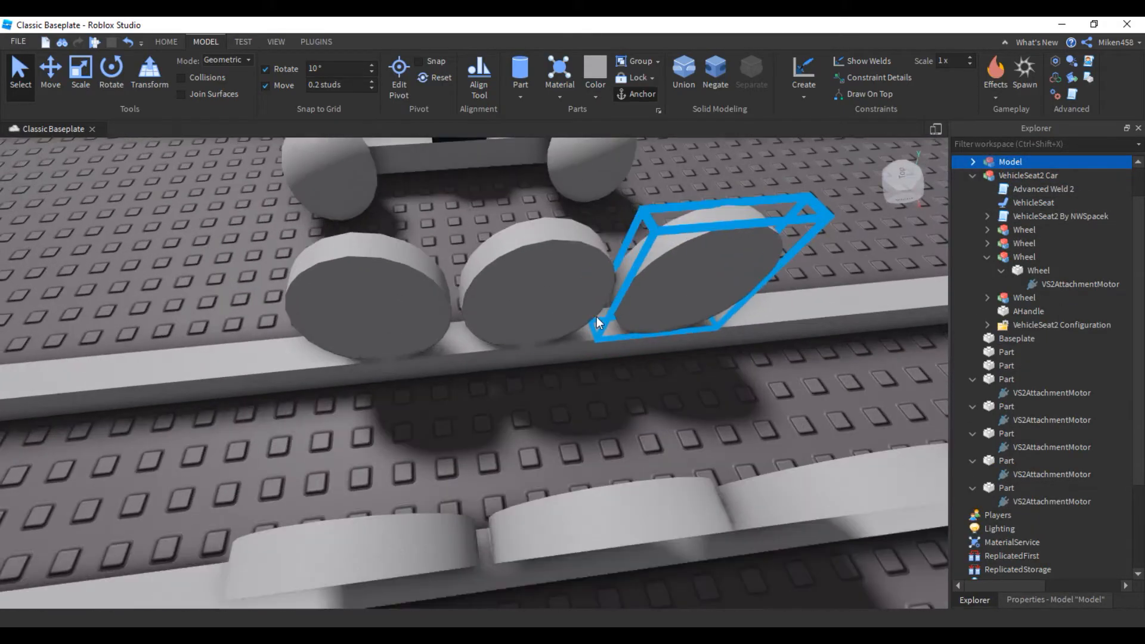
{"action": "scroll", "coordinate": [647, 329], "scroll_direction": "down", "scroll_amount": 3}
{"action": "left_click", "coordinate": [693, 342]}
{"action": "key", "text": "ctrl+r"}
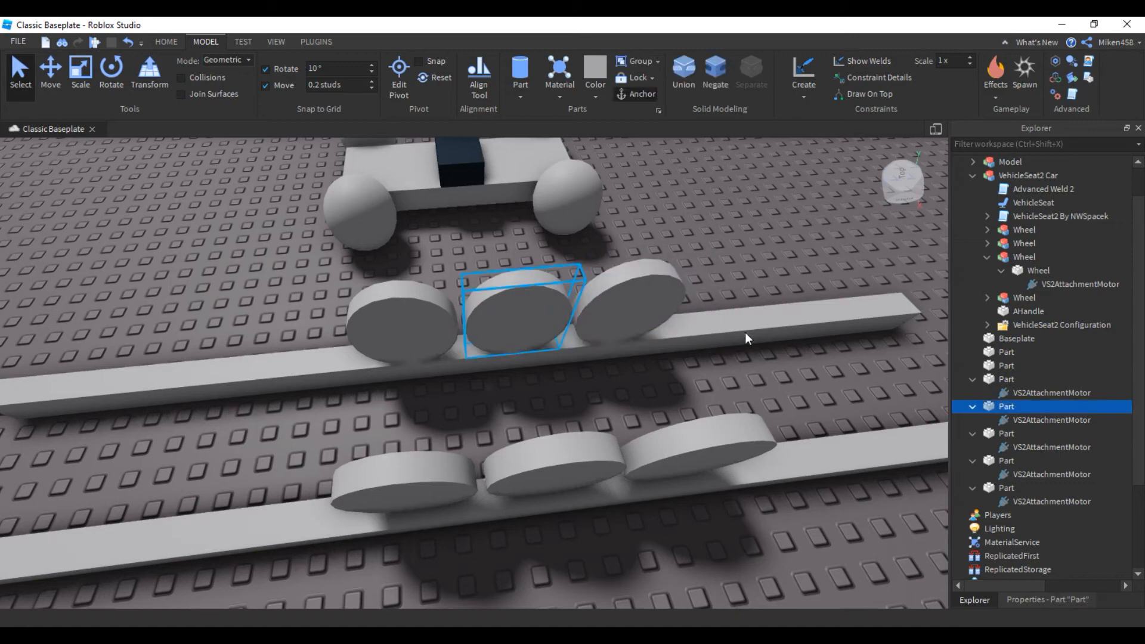
{"action": "key", "text": "ctrl+g"}
{"action": "left_click", "coordinate": [814, 325]}
{"action": "left_click", "coordinate": [437, 328]}
{"action": "key", "text": "ctrl+g"}
Step: Group each of the three wheels on the beam farther from the car into its own model
{"action": "left_click", "coordinate": [695, 446]}
{"action": "key", "text": "ctrl+g"}
{"action": "left_click", "coordinate": [572, 469]}
{"action": "key", "text": "ctrl+g"}
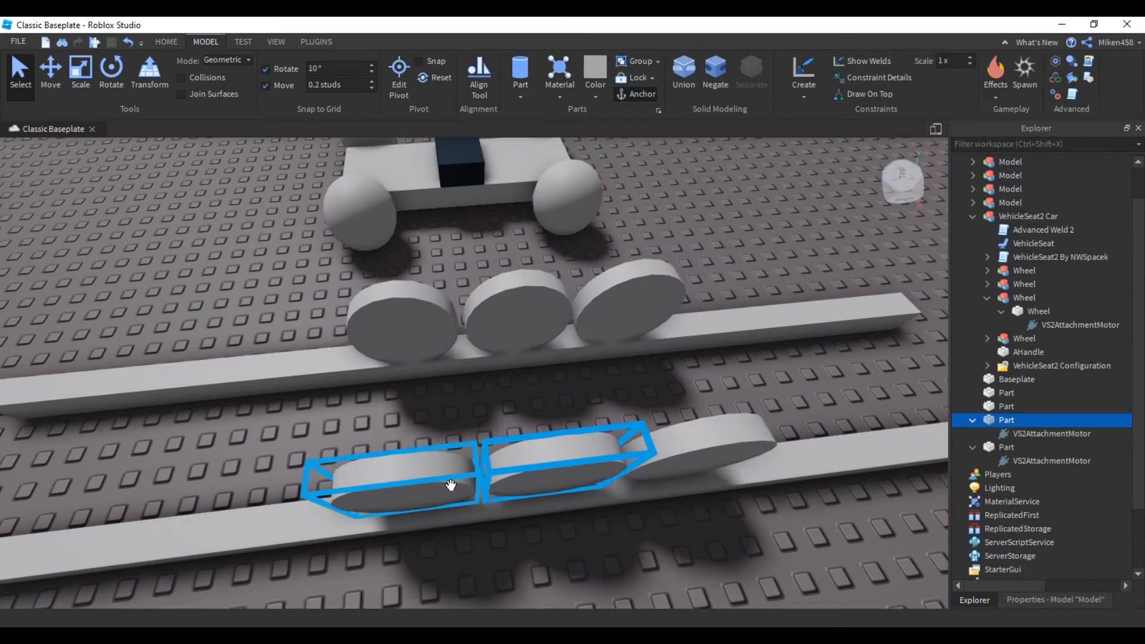
{"action": "left_click", "coordinate": [444, 482]}
{"action": "key", "text": "ctrl+g"}
Step: Select all six wheel models on both beams and rename them Wheels
{"action": "left_click", "coordinate": [762, 371]}
{"action": "left_click", "coordinate": [656, 316]}
{"action": "left_click", "coordinate": [486, 320], "text": "ctrl"}
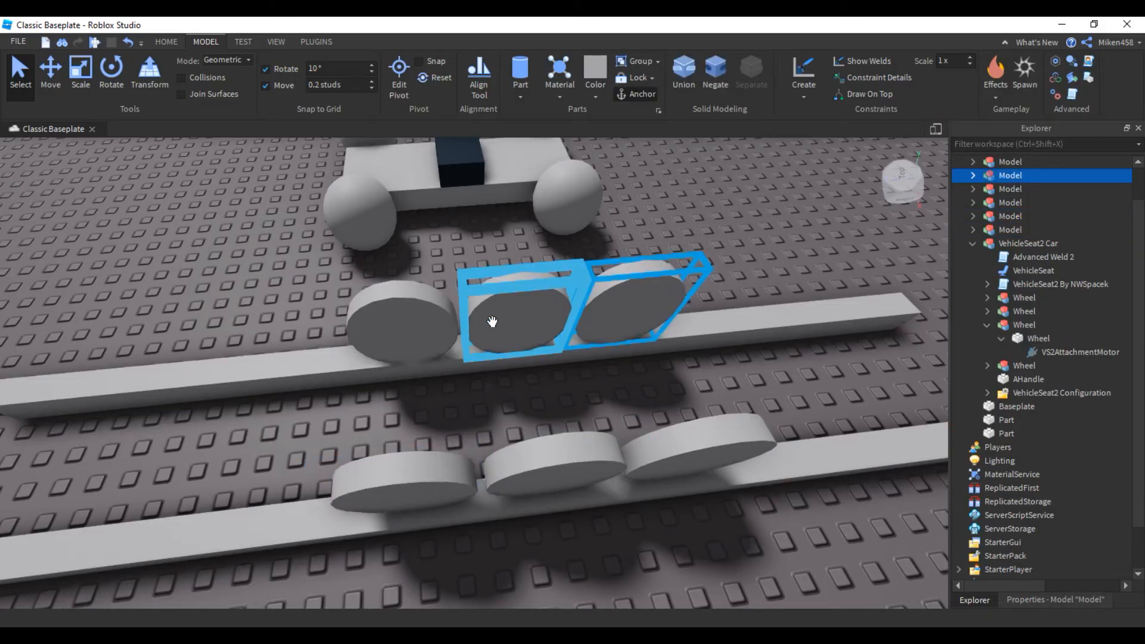
{"action": "left_click", "coordinate": [406, 322], "text": "ctrl"}
{"action": "left_click", "coordinate": [428, 467], "text": "ctrl"}
{"action": "left_click", "coordinate": [572, 471], "text": "ctrl"}
{"action": "left_click", "coordinate": [746, 460], "text": "ctrl"}
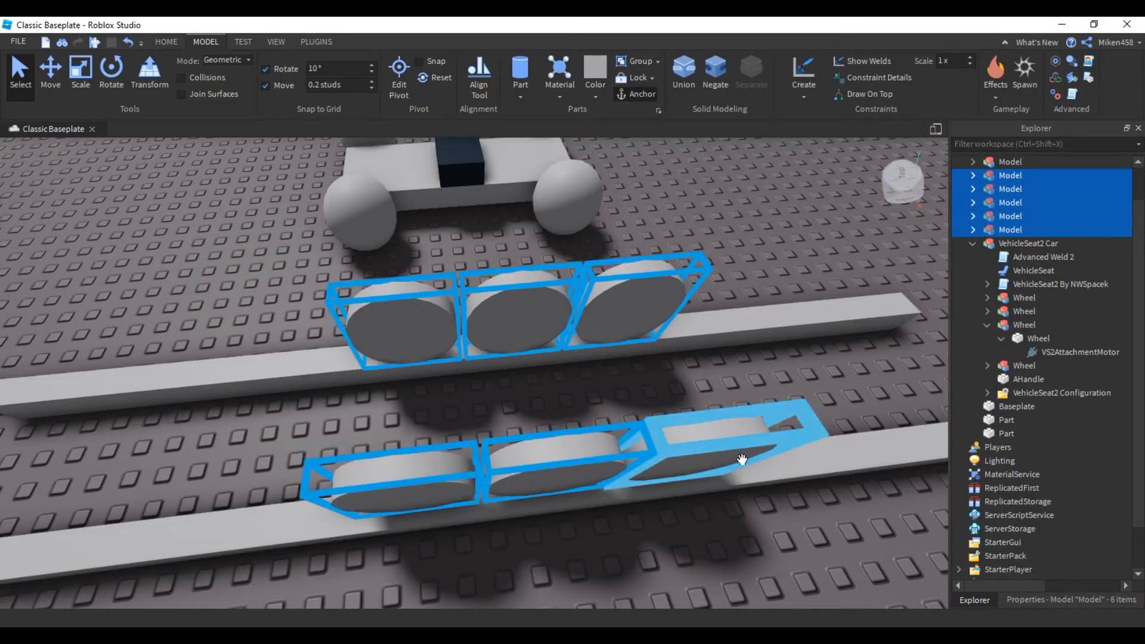
{"action": "scroll", "coordinate": [1008, 238], "scroll_direction": "up", "scroll_amount": 1}
{"action": "left_click", "coordinate": [1089, 598]}
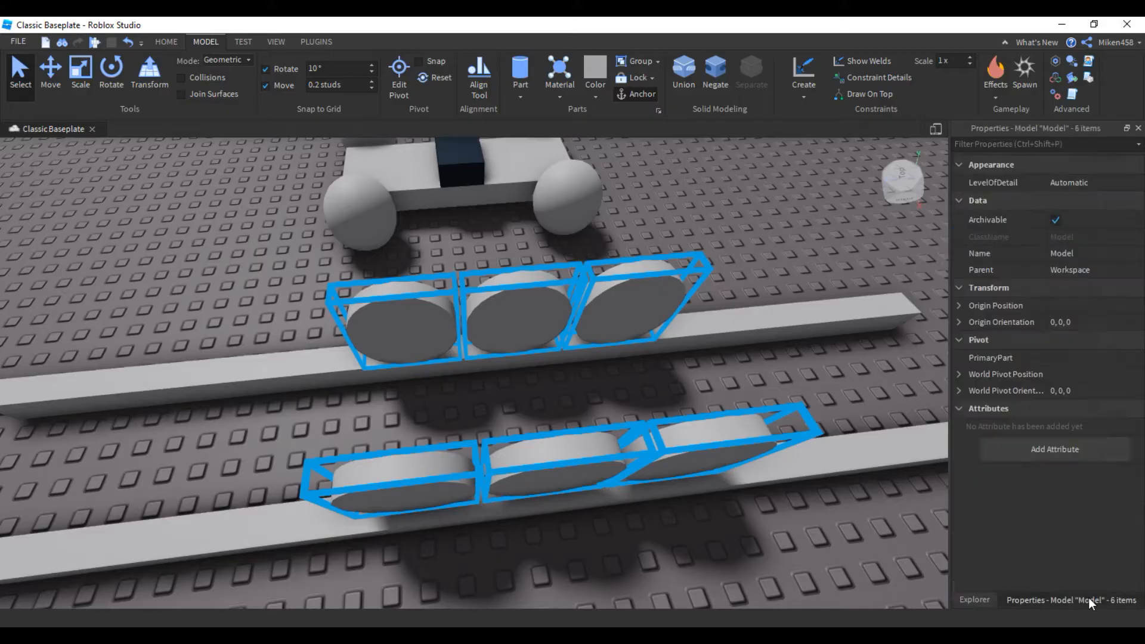
{"action": "left_click", "coordinate": [1086, 253]}
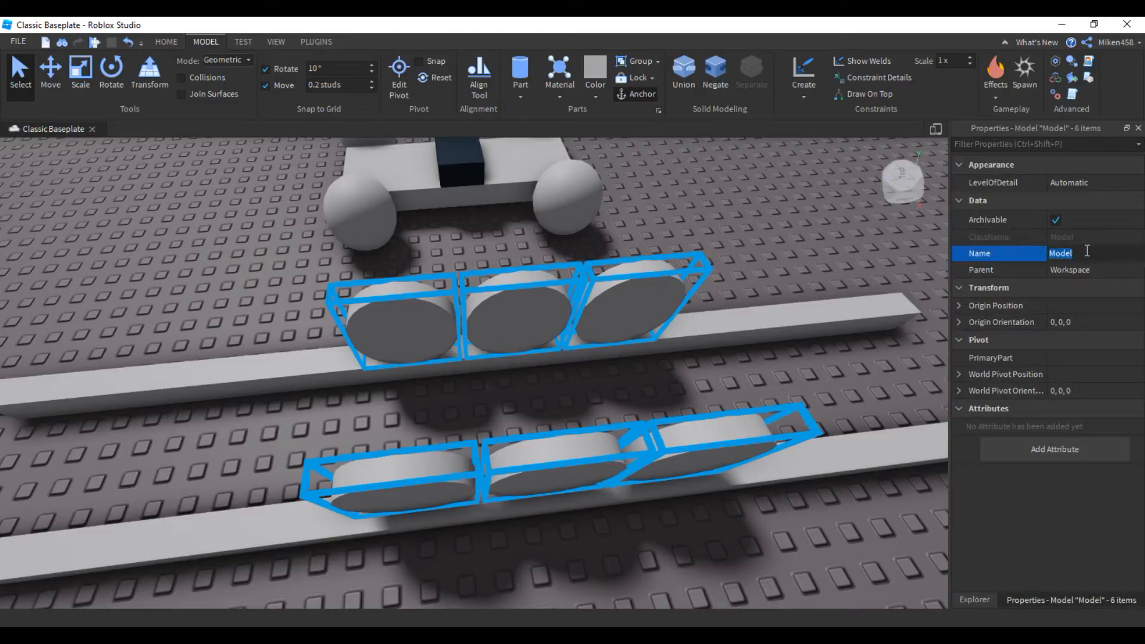
{"action": "type", "text": "Wheels"}
{"action": "key", "text": "Return"}
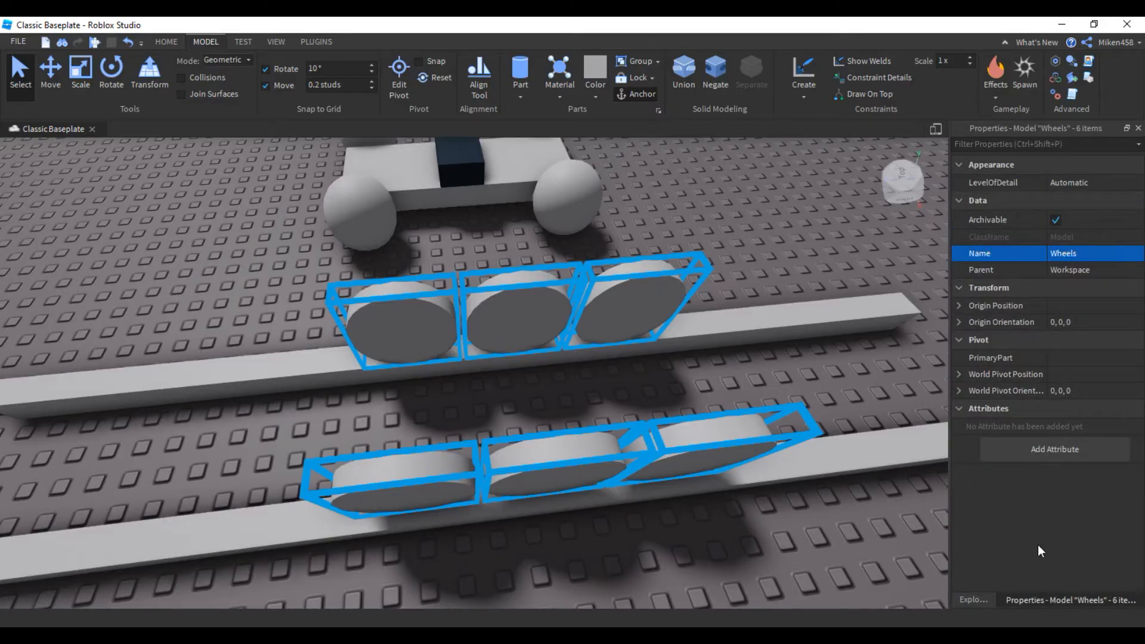
{"action": "left_click", "coordinate": [972, 606]}
{"action": "right_click_drag", "start_coordinate": [857, 377], "coordinate": [883, 400]}
{"action": "key", "text": "s"}
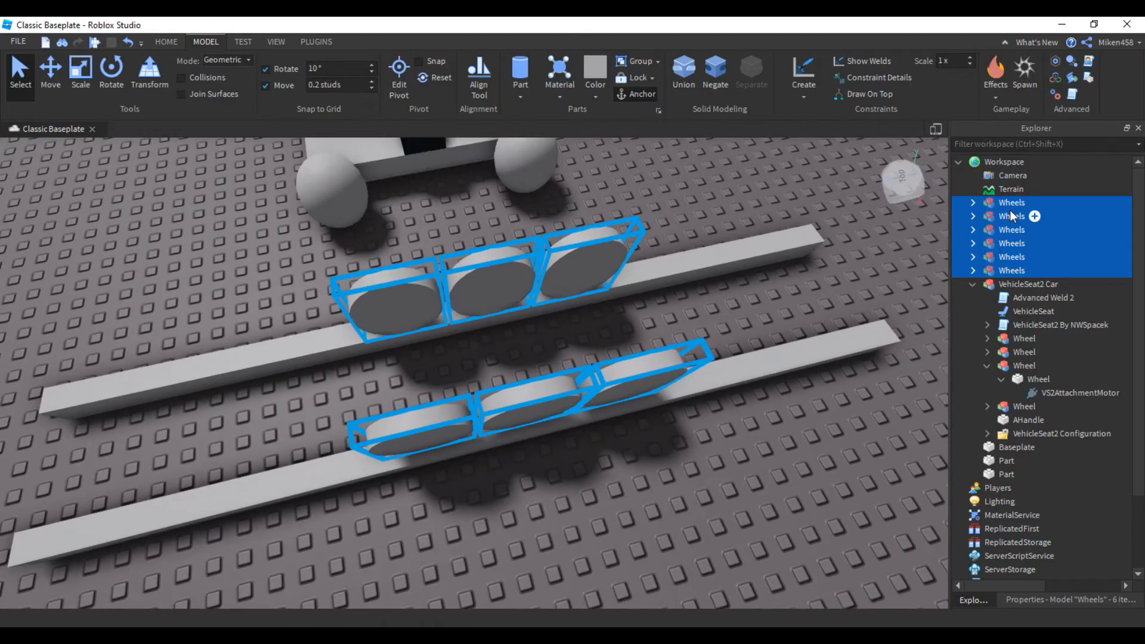
{"action": "left_click", "coordinate": [793, 333]}
Step: Delete the four original Wheel models from the VehicleSeat2 Car
{"action": "right_click_drag", "start_coordinate": [602, 340], "coordinate": [601, 340]}
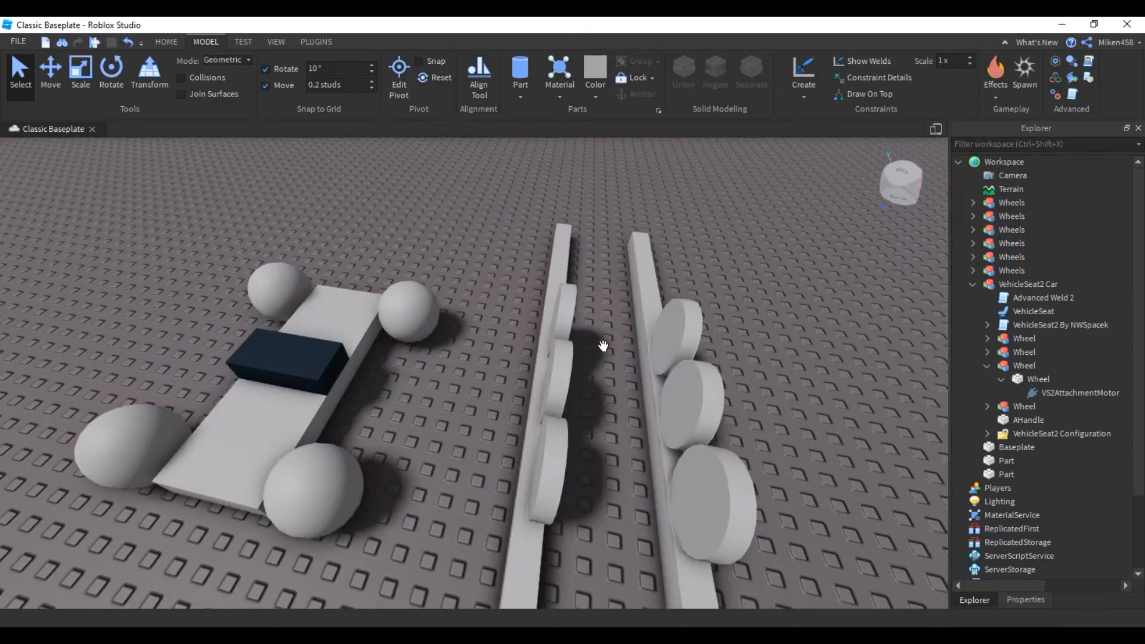
{"action": "left_click", "coordinate": [337, 342]}
{"action": "key", "text": "f"}
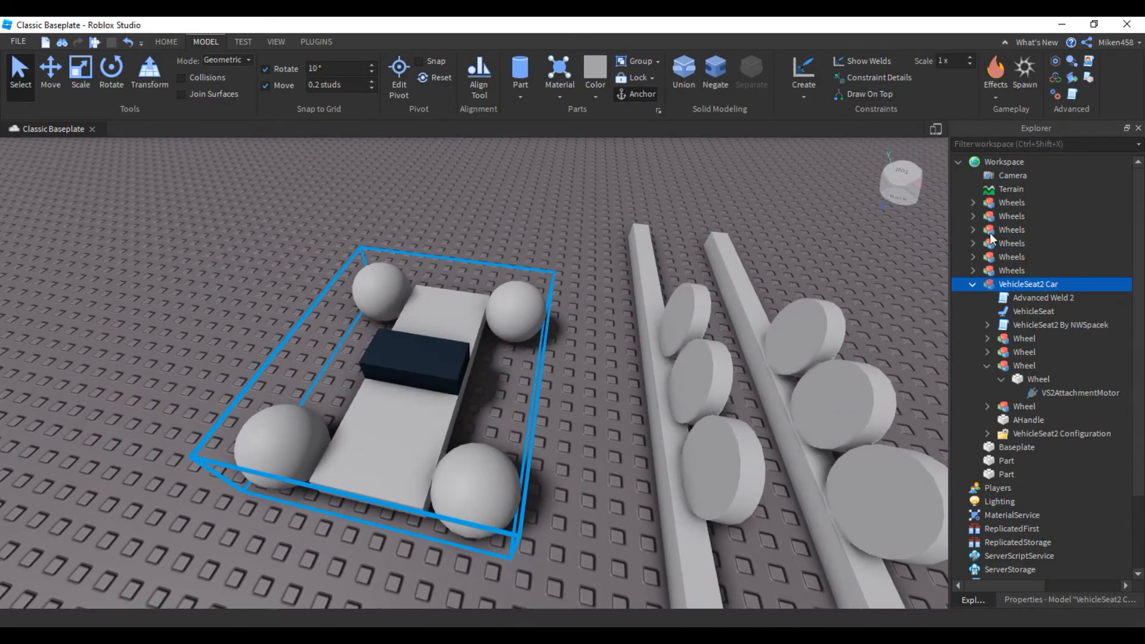
{"action": "right_click_drag", "start_coordinate": [883, 324], "coordinate": [724, 323]}
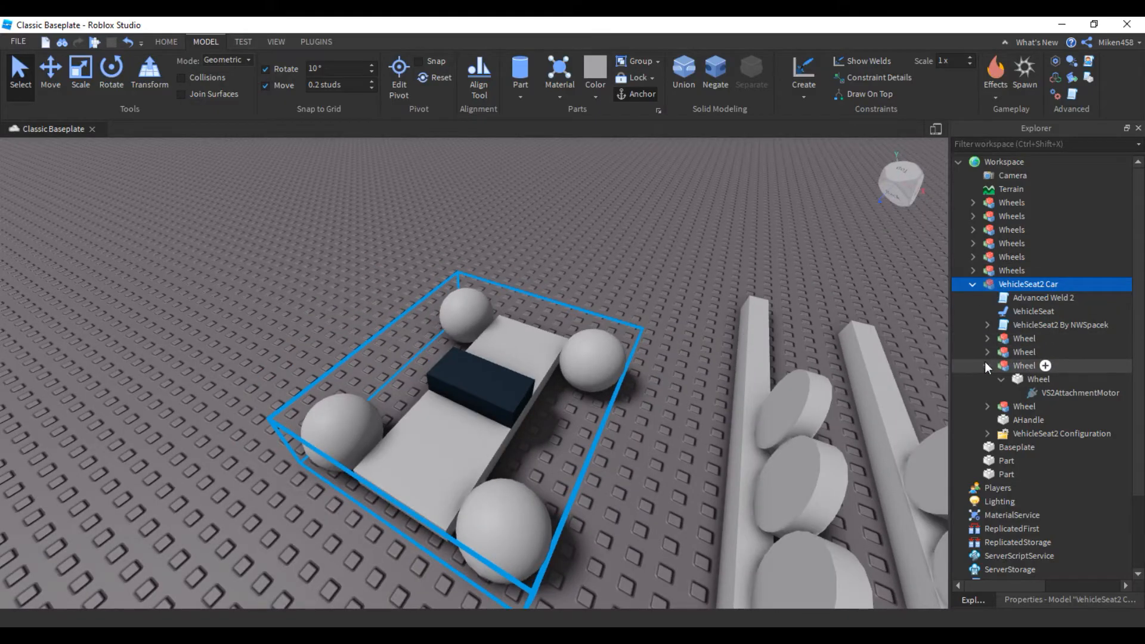
{"action": "left_click", "coordinate": [987, 365]}
{"action": "left_click", "coordinate": [1014, 339]}
{"action": "left_click", "coordinate": [1018, 352], "text": "ctrl"}
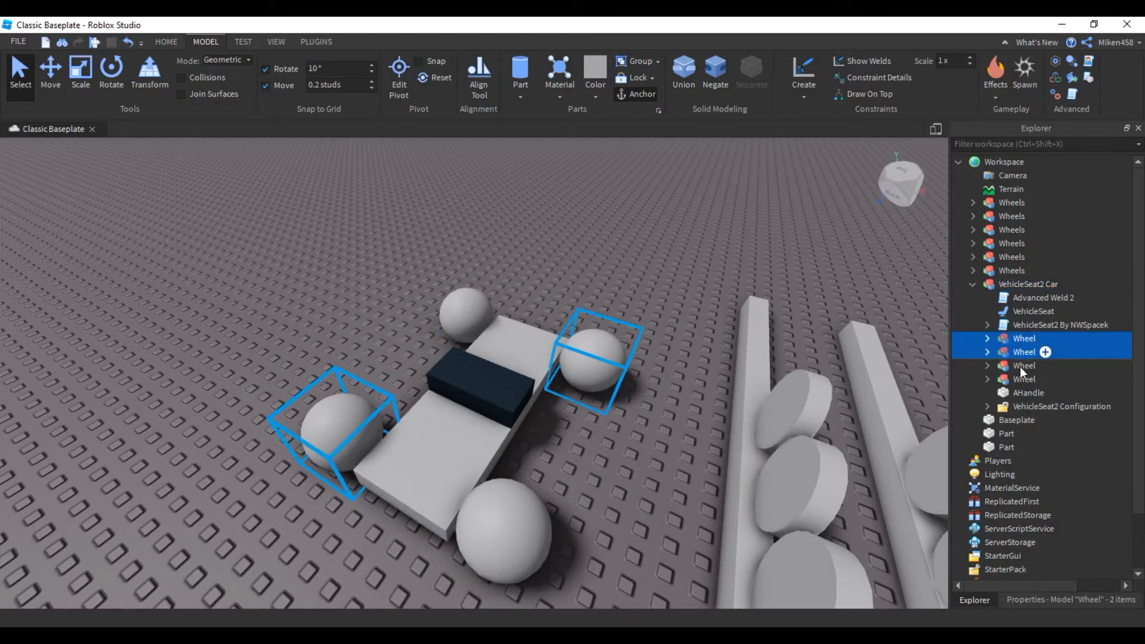
{"action": "left_click", "coordinate": [1019, 366], "text": "ctrl"}
{"action": "left_click", "coordinate": [1021, 381], "text": "ctrl"}
{"action": "right_click_drag", "start_coordinate": [742, 330], "coordinate": [742, 324]}
{"action": "key", "text": "Delete"}
Step: Move the VehicleSeat2 Car body over the beams so that it sits between the two rows of wheels
{"action": "left_click", "coordinate": [425, 350]}
{"action": "right_click_drag", "start_coordinate": [274, 213], "coordinate": [275, 213]}
{"action": "left_click", "coordinate": [50, 70]}
{"action": "left_click_drag", "start_coordinate": [378, 308], "coordinate": [623, 368]}
{"action": "right_click_drag", "start_coordinate": [608, 348], "coordinate": [487, 228]}
{"action": "left_click_drag", "start_coordinate": [488, 228], "coordinate": [488, 229]}
{"action": "right_click_drag", "start_coordinate": [549, 273], "coordinate": [549, 273]}
{"action": "left_click_drag", "start_coordinate": [574, 390], "coordinate": [546, 377]}
{"action": "right_click_drag", "start_coordinate": [546, 377], "coordinate": [544, 377]}
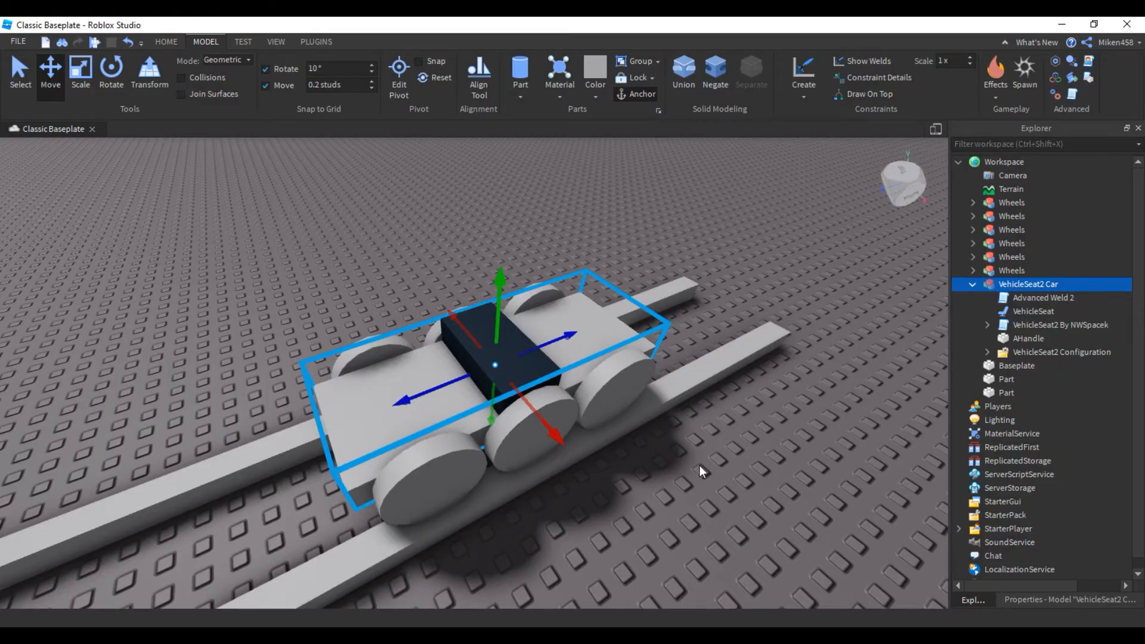
Step: Ungroup the VehicleSeat2 Car and group its contents together with the six Wheels models into a single model
{"action": "key", "text": "ctrl+u"}
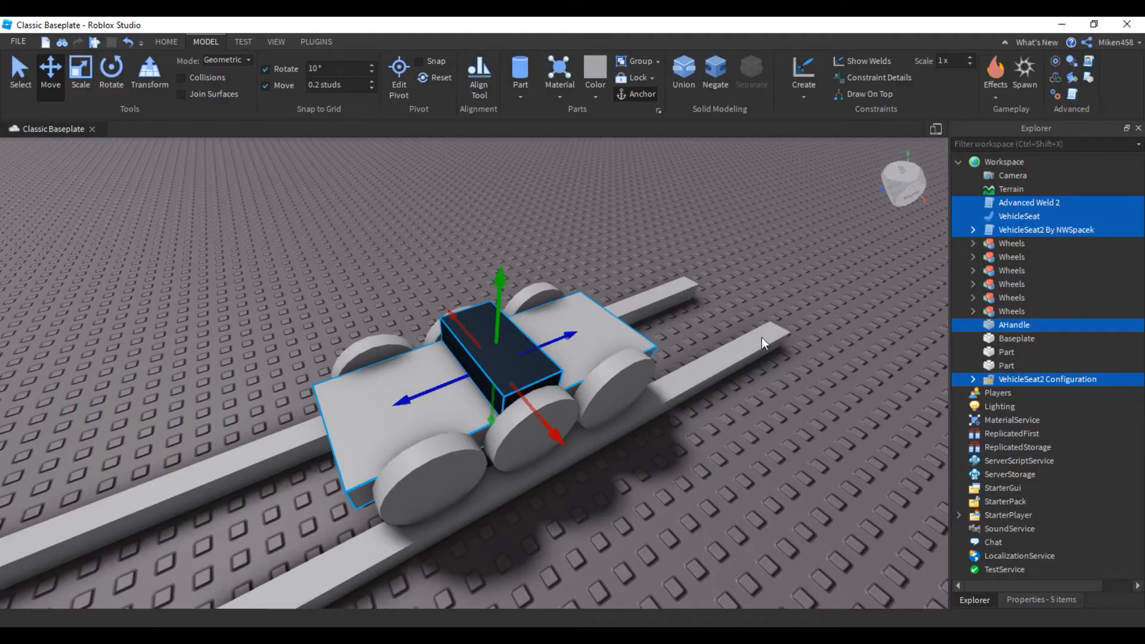
{"action": "right_click_drag", "start_coordinate": [735, 396], "coordinate": [718, 398]}
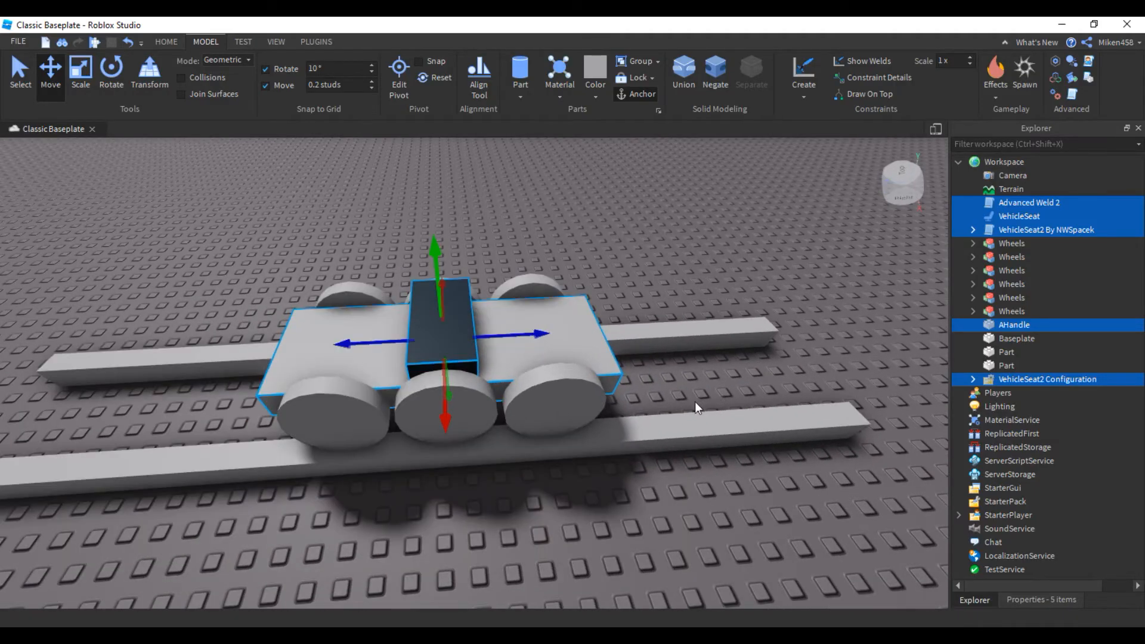
{"action": "left_click", "coordinate": [557, 400], "text": "ctrl"}
{"action": "left_click", "coordinate": [486, 419], "text": "ctrl"}
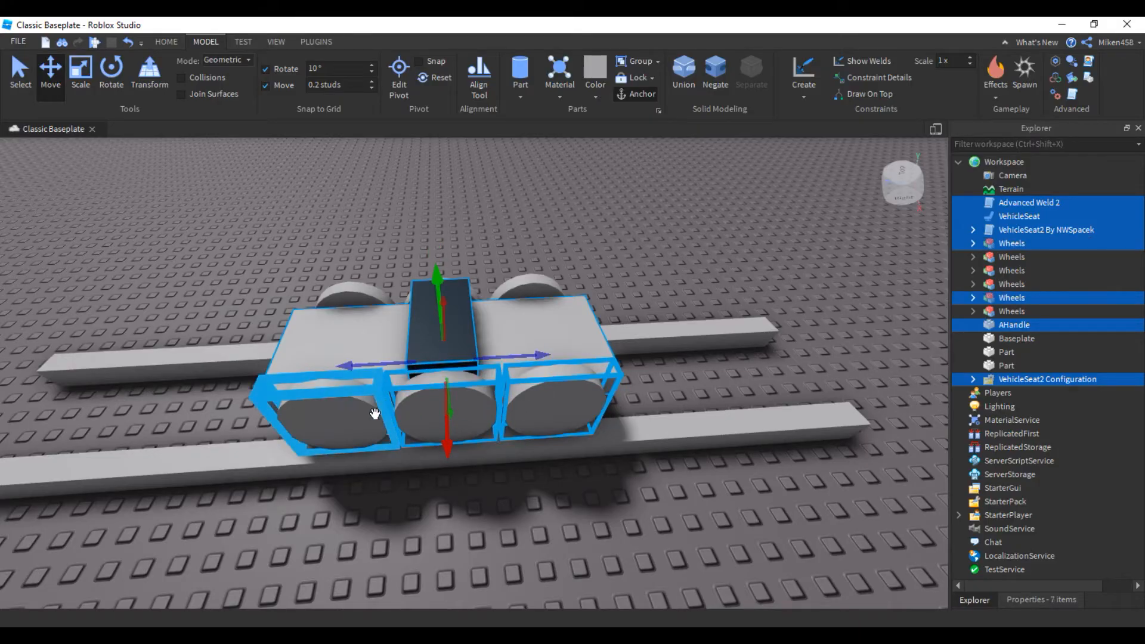
{"action": "left_click", "coordinate": [333, 411], "text": "ctrl"}
{"action": "right_click_drag", "start_coordinate": [537, 335], "coordinate": [588, 327]}
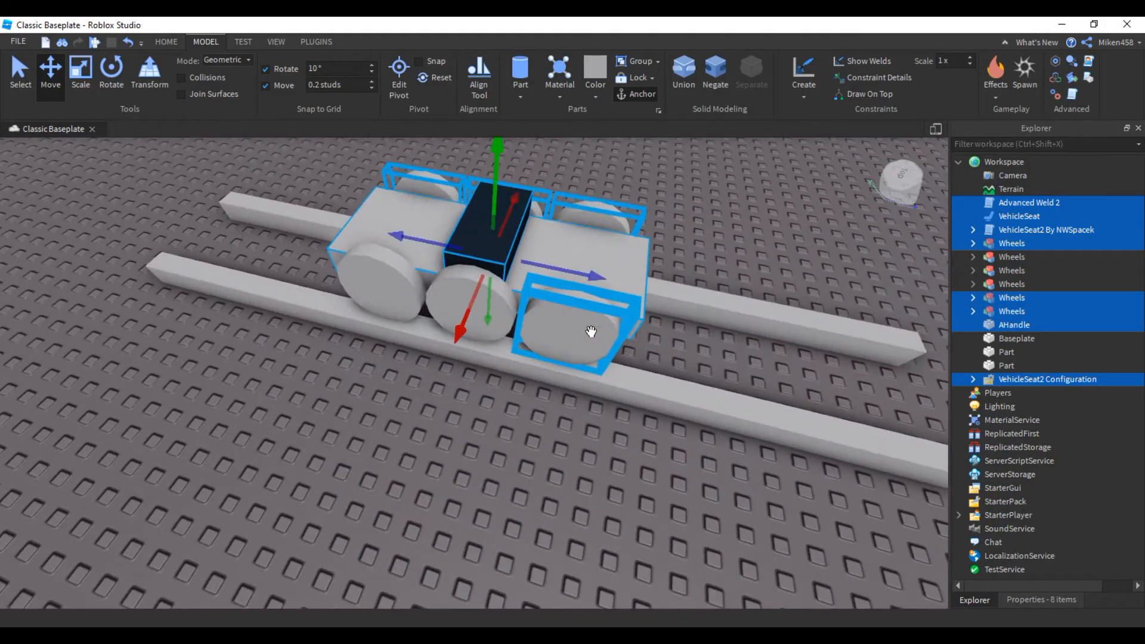
{"action": "left_click", "coordinate": [399, 297], "text": "ctrl"}
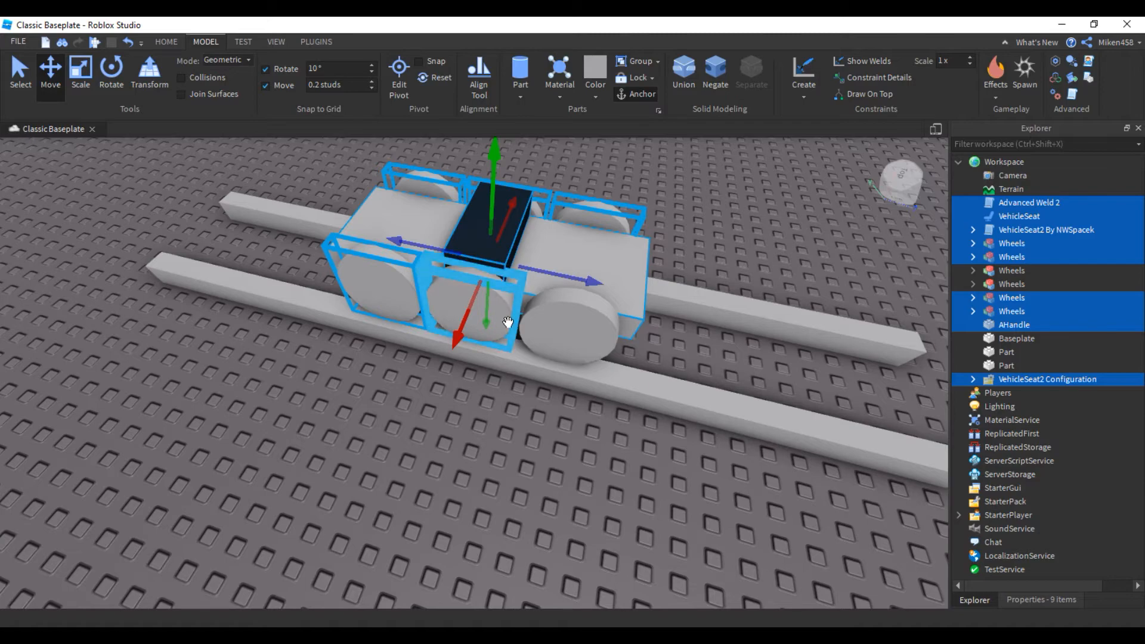
{"action": "left_click", "coordinate": [572, 332], "text": "ctrl"}
{"action": "left_click", "coordinate": [572, 332], "text": "ctrl"}
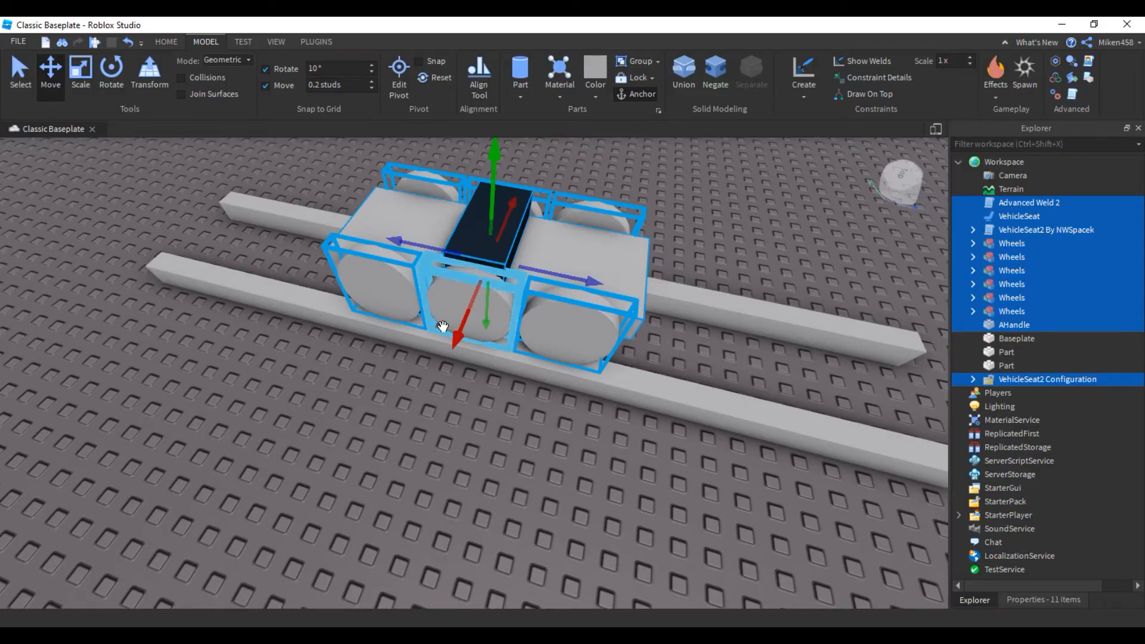
{"action": "key", "text": "ctrl+g"}
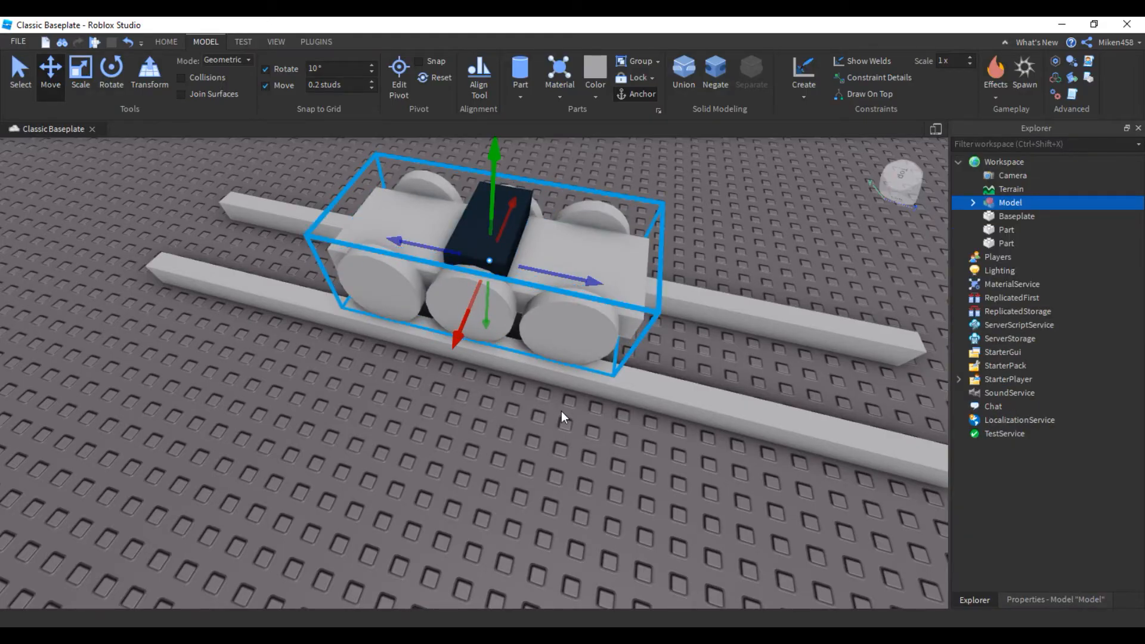
Step: Check the contents of the combined model and playtest the vehicle on the beams with Play Here
{"action": "key", "text": "f"}
{"action": "right_click_drag", "start_coordinate": [617, 312], "coordinate": [617, 310]}
{"action": "left_click", "coordinate": [973, 203]}
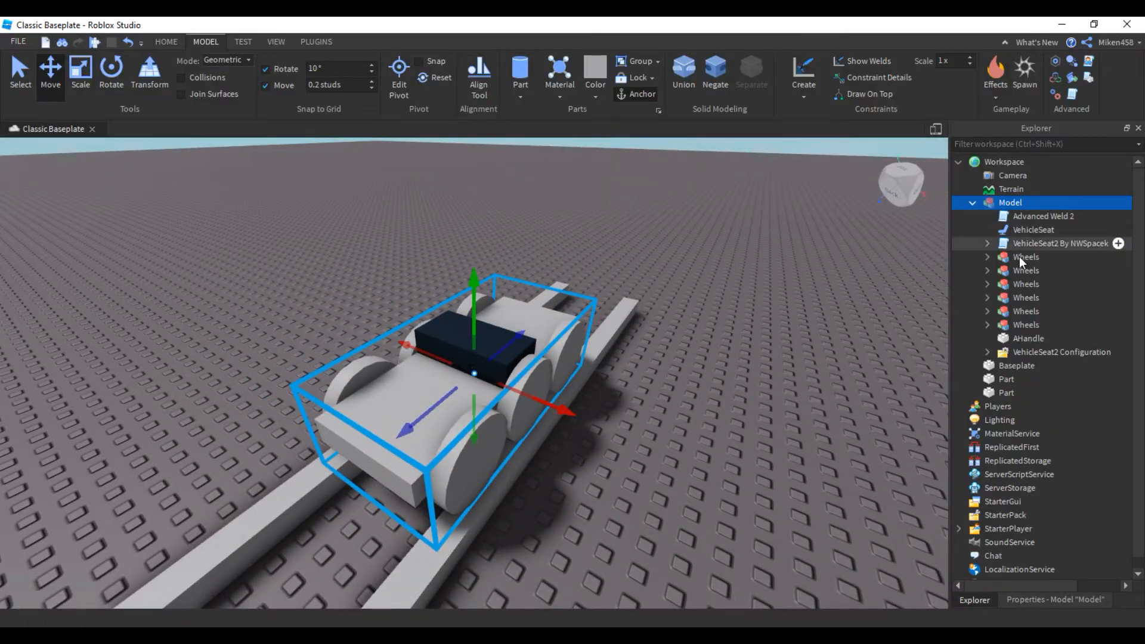
{"action": "left_click", "coordinate": [973, 203]}
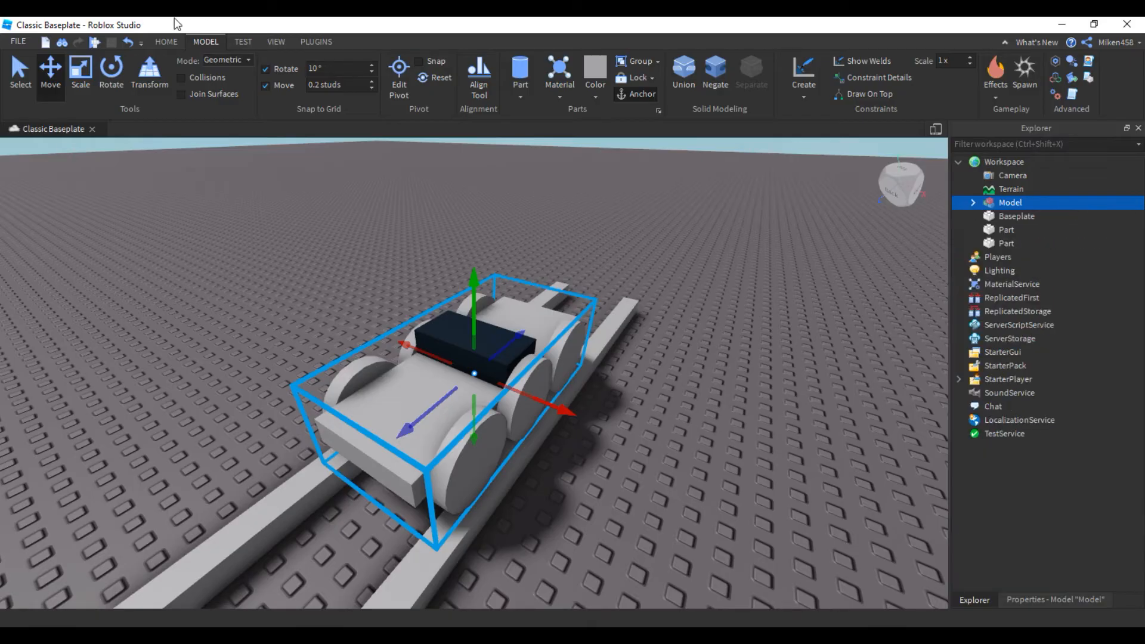
{"action": "left_click", "coordinate": [167, 42]}
{"action": "left_click", "coordinate": [596, 175]}
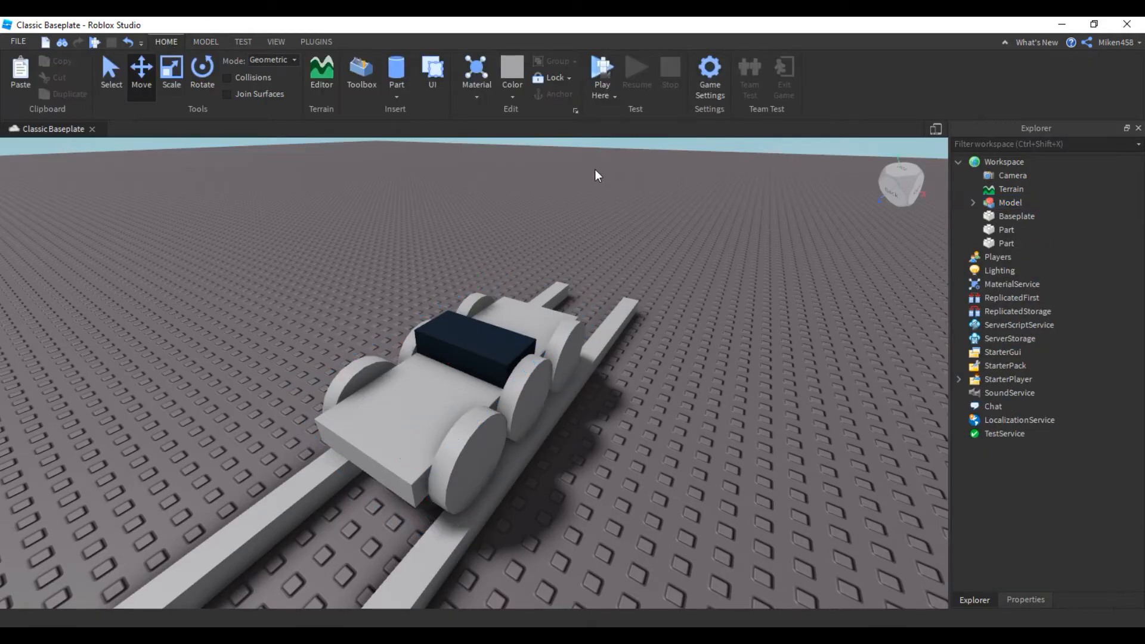
{"action": "right_click_drag", "start_coordinate": [609, 251], "coordinate": [590, 246]}
{"action": "left_click", "coordinate": [600, 74]}
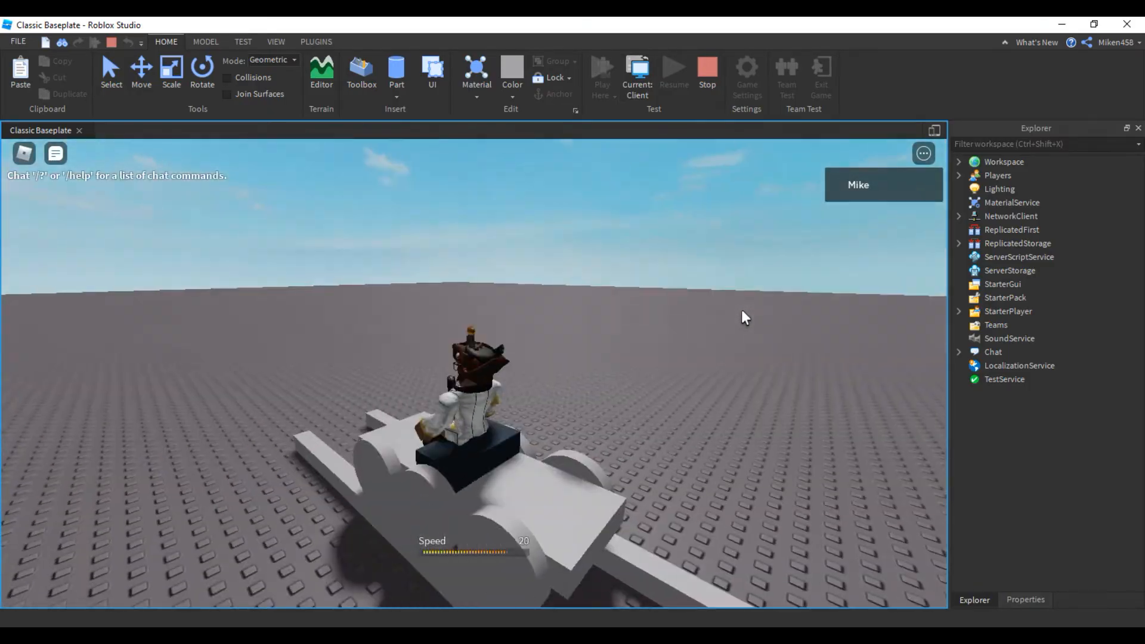
{"action": "scroll", "coordinate": [742, 310], "scroll_direction": "down", "scroll_amount": 5}
{"action": "right_click_drag", "start_coordinate": [742, 309], "coordinate": [709, 309]}
{"action": "scroll", "coordinate": [742, 310], "scroll_direction": "up", "scroll_amount": 3}
{"action": "key", "text": "s"}
{"action": "key", "text": "d"}
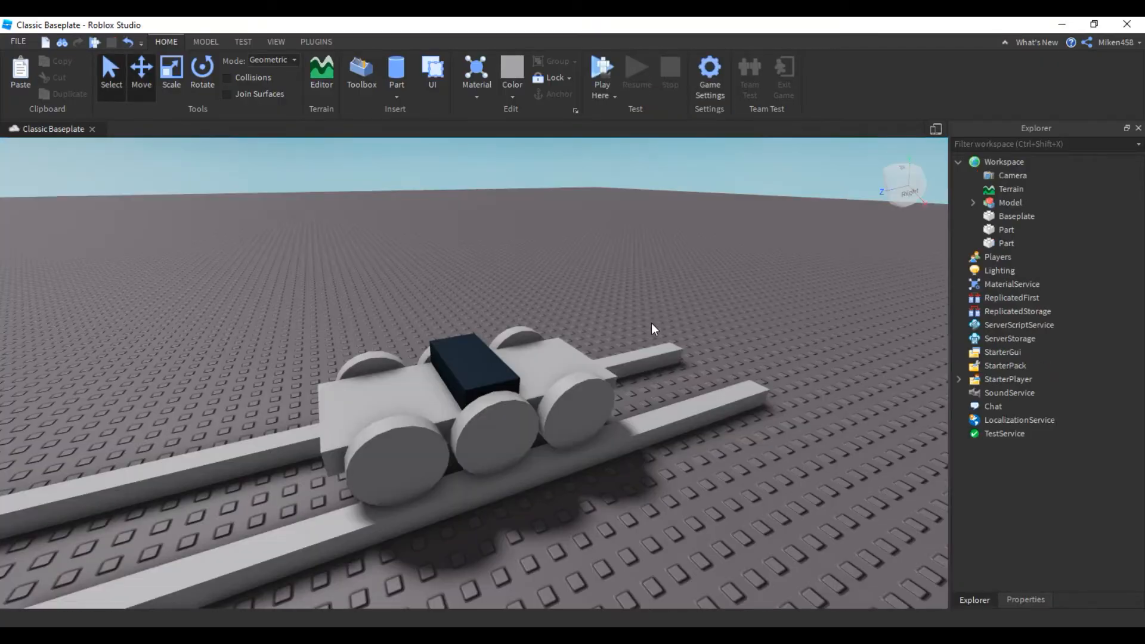
{"action": "key", "text": "d"}
{"action": "right_click_drag", "start_coordinate": [651, 320], "coordinate": [668, 299]}
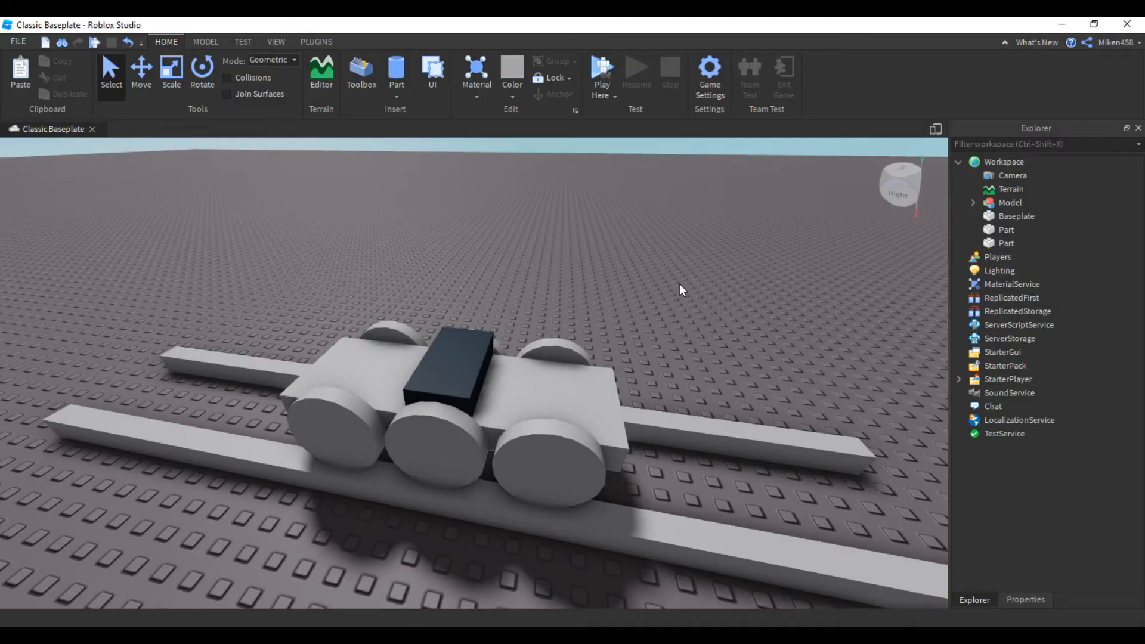
{"action": "left_click", "coordinate": [481, 370]}
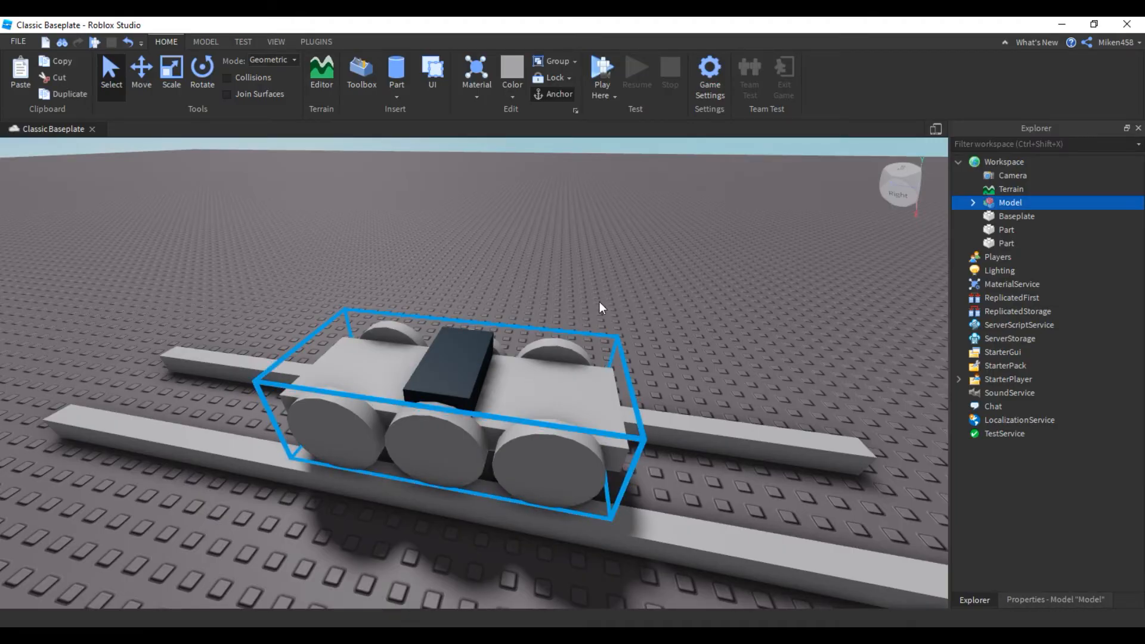
{"action": "left_click", "coordinate": [630, 289]}
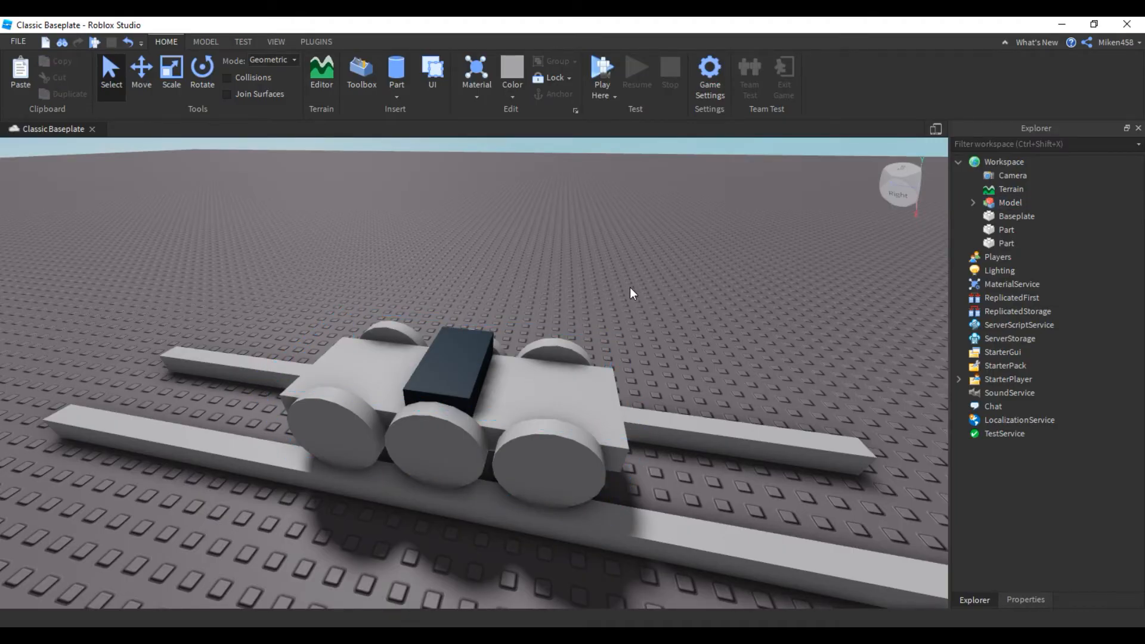
{"action": "mouse_move", "coordinate": [630, 287]}
{"action": "right_mouse_down"}
{"action": "mouse_move", "coordinate": [639, 310]}
{"action": "mouse_move", "coordinate": [621, 254]}
{"action": "mouse_move", "coordinate": [626, 291]}
{"action": "right_mouse_up"}
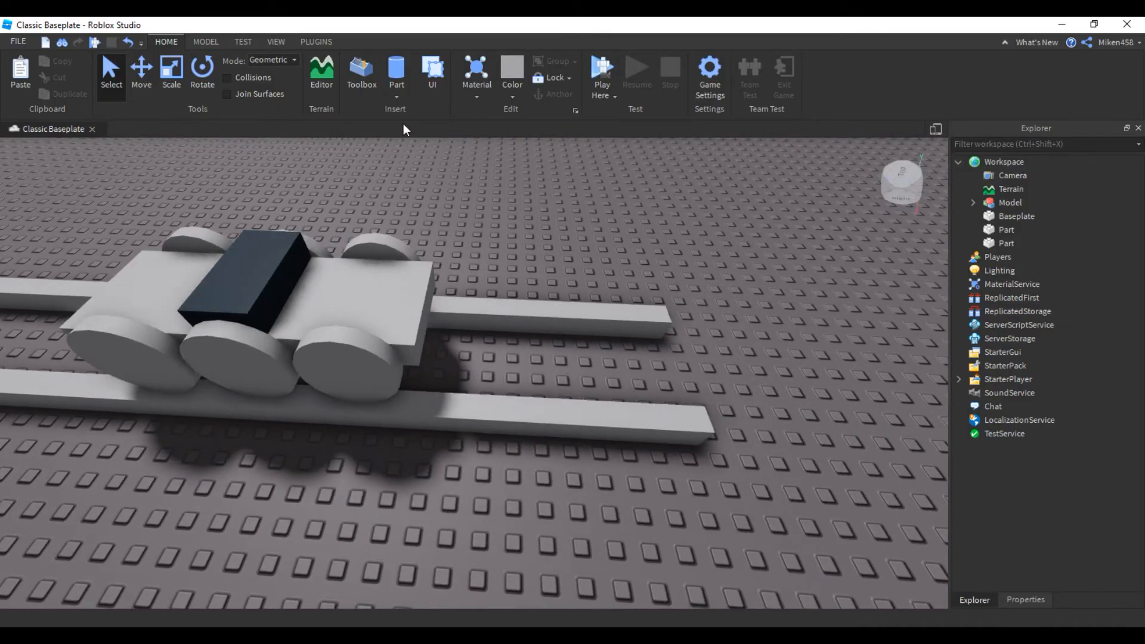
Step: Insert a block part and raise it above the beams just beyond the end of the vehicle
{"action": "left_click", "coordinate": [394, 95]}
{"action": "left_click", "coordinate": [421, 110]}
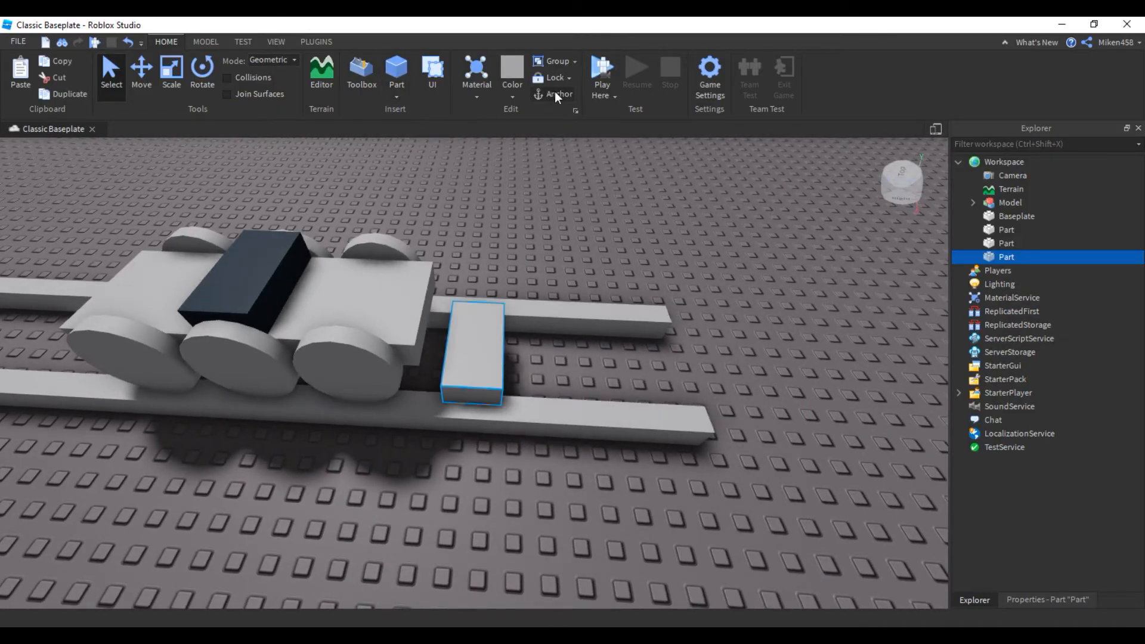
{"action": "scroll", "coordinate": [587, 232], "scroll_direction": "up", "scroll_amount": 3}
{"action": "left_click", "coordinate": [205, 42]}
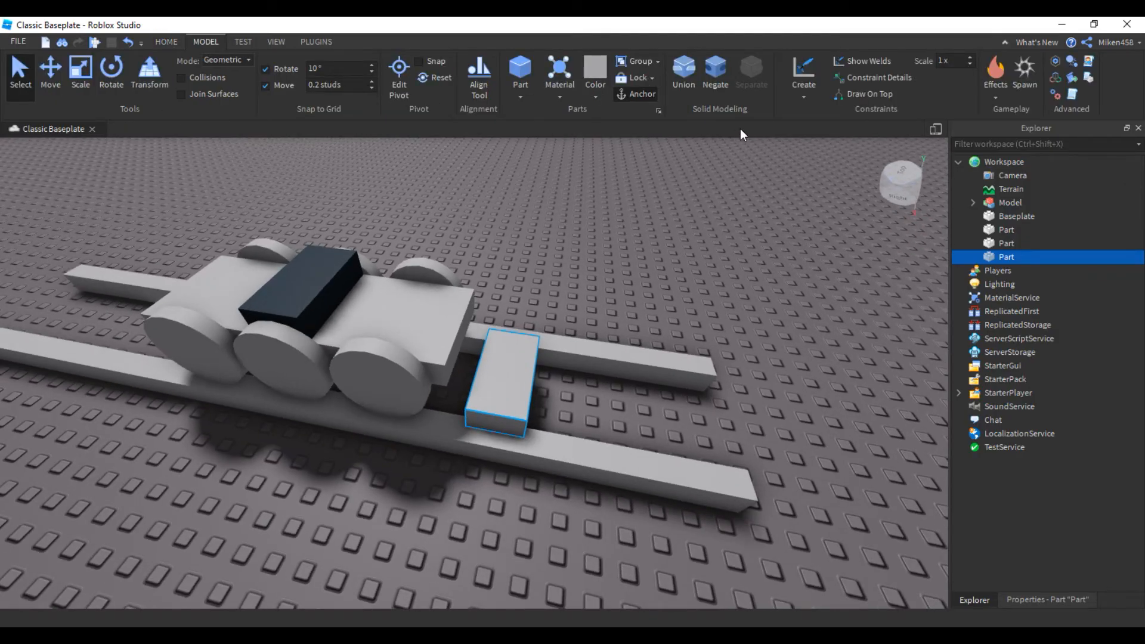
{"action": "left_click", "coordinate": [438, 307]}
{"action": "key", "text": "ctrl+2"}
{"action": "left_click_drag", "start_coordinate": [511, 306], "coordinate": [507, 166]}
{"action": "right_click_drag", "start_coordinate": [552, 298], "coordinate": [620, 298]}
{"action": "key", "text": "a"}
{"action": "key", "text": "w"}
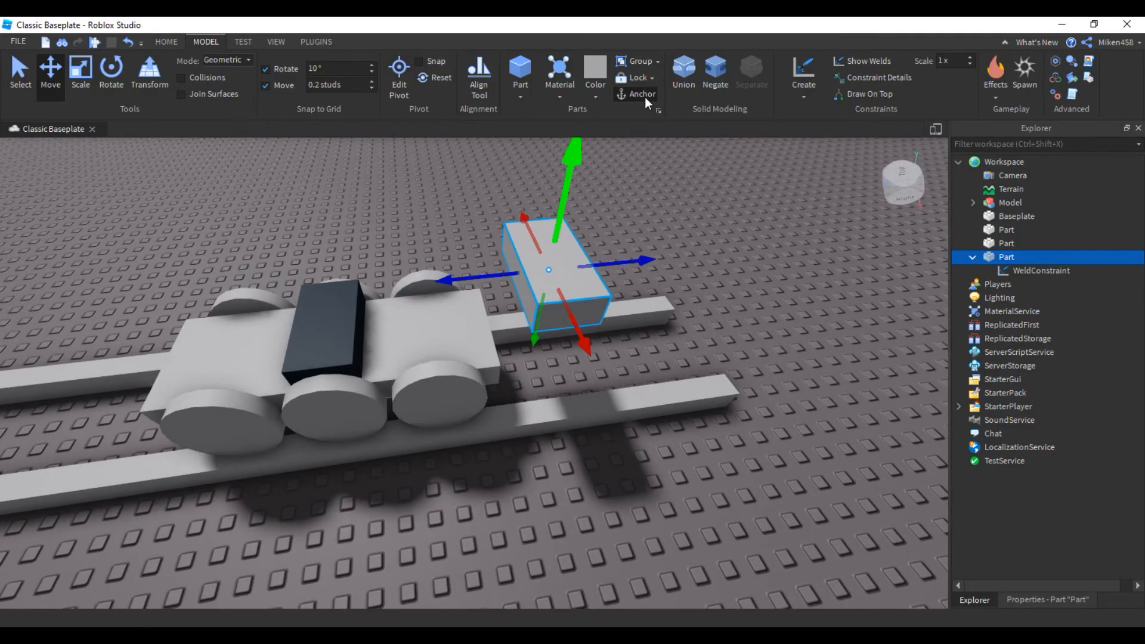
Step: Duplicate the cylinder part of the end wheel nearest the block and stretch the copy outward from the wheel
{"action": "left_click", "coordinate": [167, 41]}
{"action": "key", "text": "w"}
{"action": "right_click_drag", "start_coordinate": [572, 251], "coordinate": [602, 208]}
{"action": "key", "text": "d"}
{"action": "key", "text": "a"}
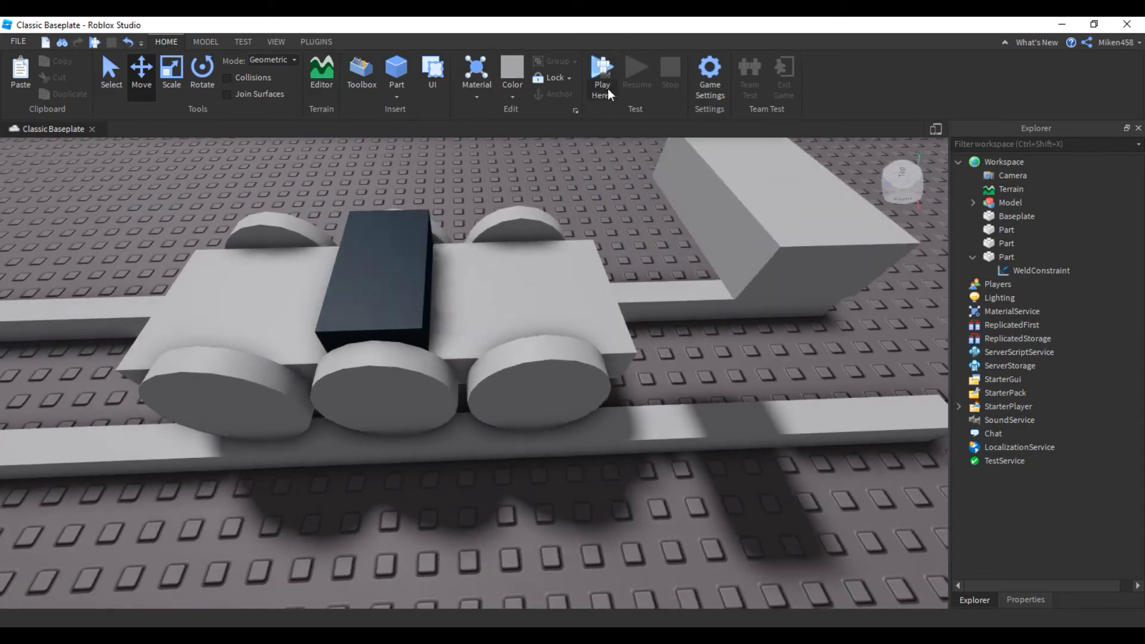
{"action": "key", "text": "d"}
{"action": "left_click", "coordinate": [490, 400], "text": "alt"}
{"action": "right_click_drag", "start_coordinate": [490, 399], "coordinate": [499, 396]}
{"action": "key", "text": "a"}
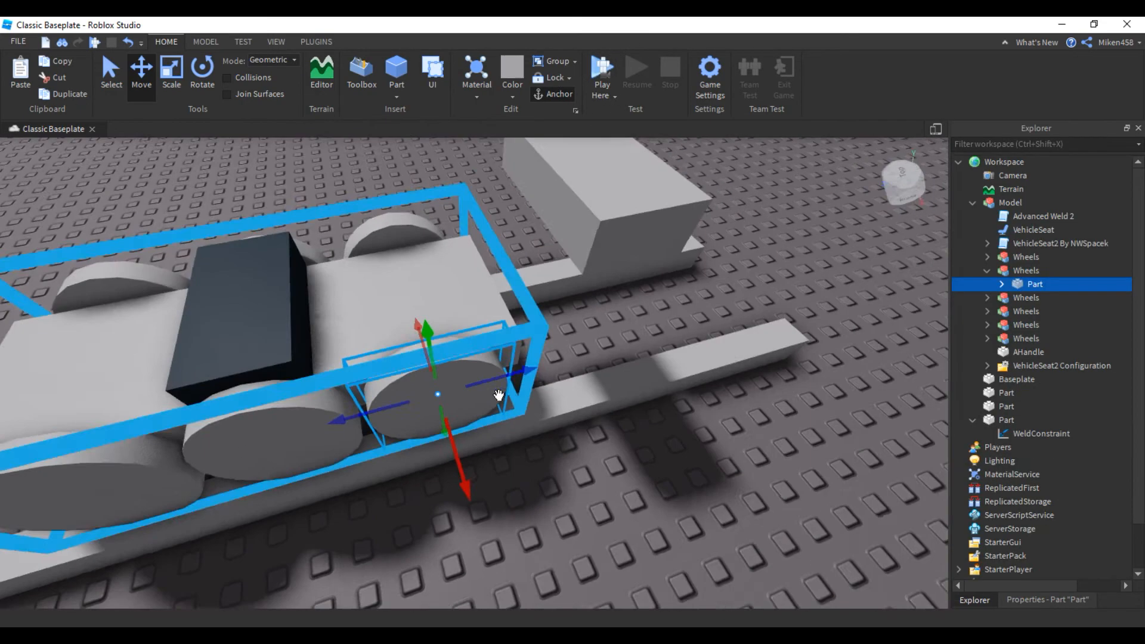
{"action": "left_click", "coordinate": [176, 88]}
{"action": "right_click_drag", "start_coordinate": [468, 316], "coordinate": [548, 387]}
{"action": "key", "text": "a"}
{"action": "key", "text": "ctrl+d"}
{"action": "left_click_drag", "start_coordinate": [505, 391], "coordinate": [581, 415]}
Step: Scale the copied cylinder down to a thin axle-like rod projecting outward from the centre of the wheel
{"action": "key", "text": "f"}
{"action": "right_click_drag", "start_coordinate": [519, 320], "coordinate": [478, 225]}
{"action": "left_click_drag", "start_coordinate": [475, 244], "coordinate": [488, 296]}
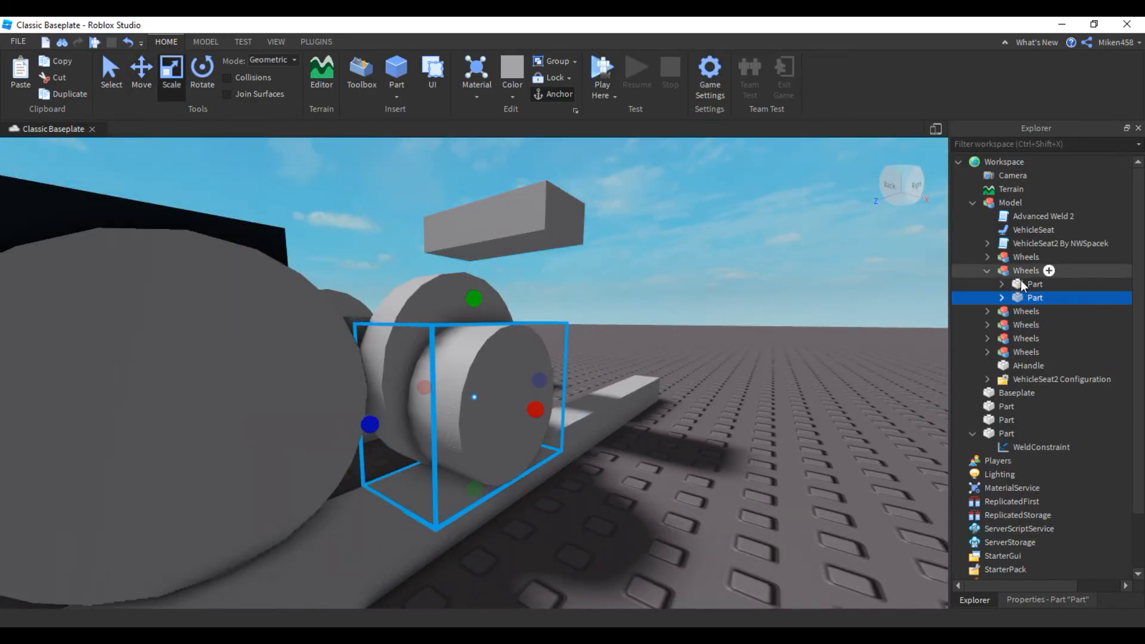
{"action": "left_click", "coordinate": [985, 271]}
{"action": "left_click", "coordinate": [1012, 270]}
{"action": "left_click", "coordinate": [988, 271]}
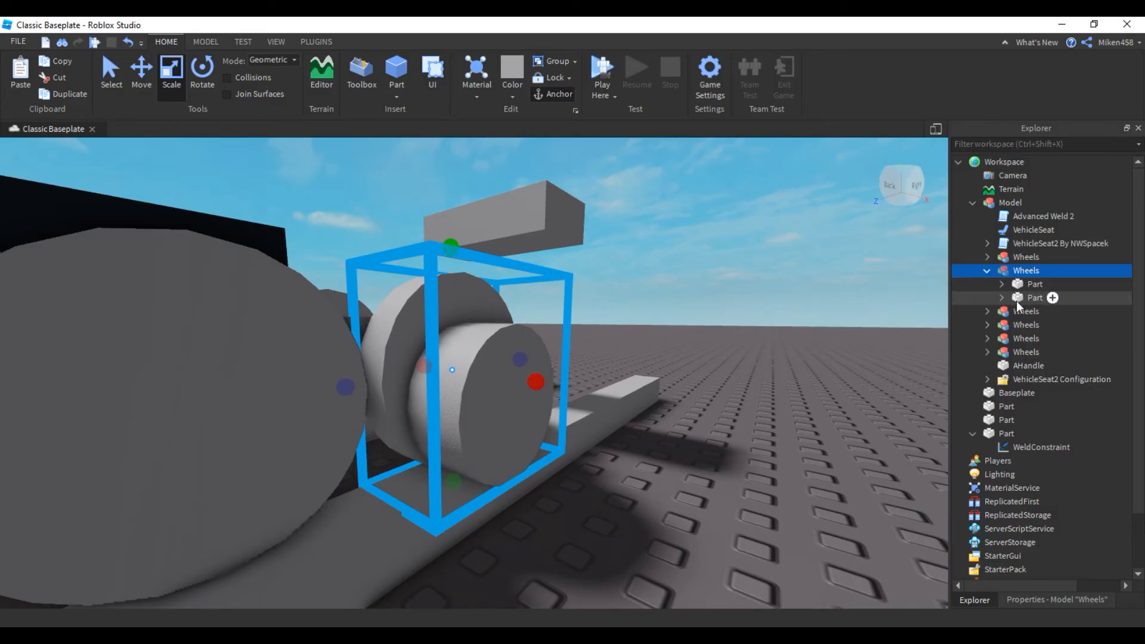
{"action": "left_click", "coordinate": [1016, 298]}
{"action": "left_click_drag", "start_coordinate": [474, 489], "coordinate": [460, 449]}
{"action": "key", "text": "f"}
{"action": "right_click_drag", "start_coordinate": [460, 449], "coordinate": [448, 440]}
{"action": "left_click_drag", "start_coordinate": [469, 273], "coordinate": [473, 298]}
{"action": "right_click_drag", "start_coordinate": [473, 298], "coordinate": [553, 397]}
{"action": "scroll", "coordinate": [552, 397], "scroll_direction": "down", "scroll_amount": 4}
{"action": "left_click_drag", "start_coordinate": [528, 395], "coordinate": [635, 425]}
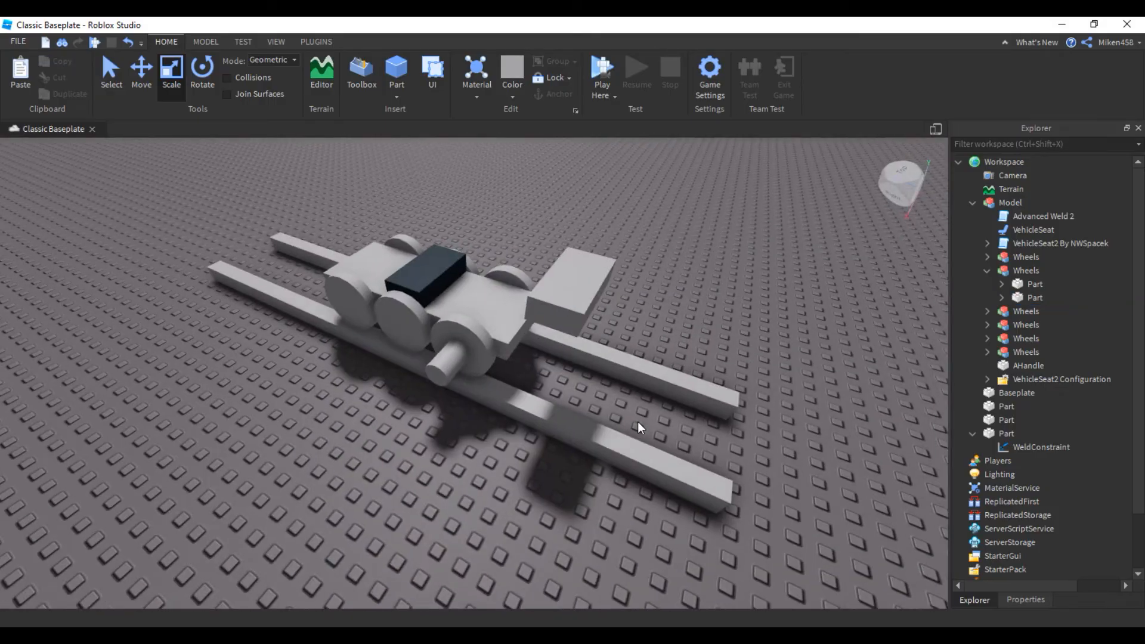
Step: Turn on Show Welds and inspect the welds on the block, the vehicle body and the wheel with the rod
{"action": "left_click", "coordinate": [576, 292]}
{"action": "left_click", "coordinate": [206, 41]}
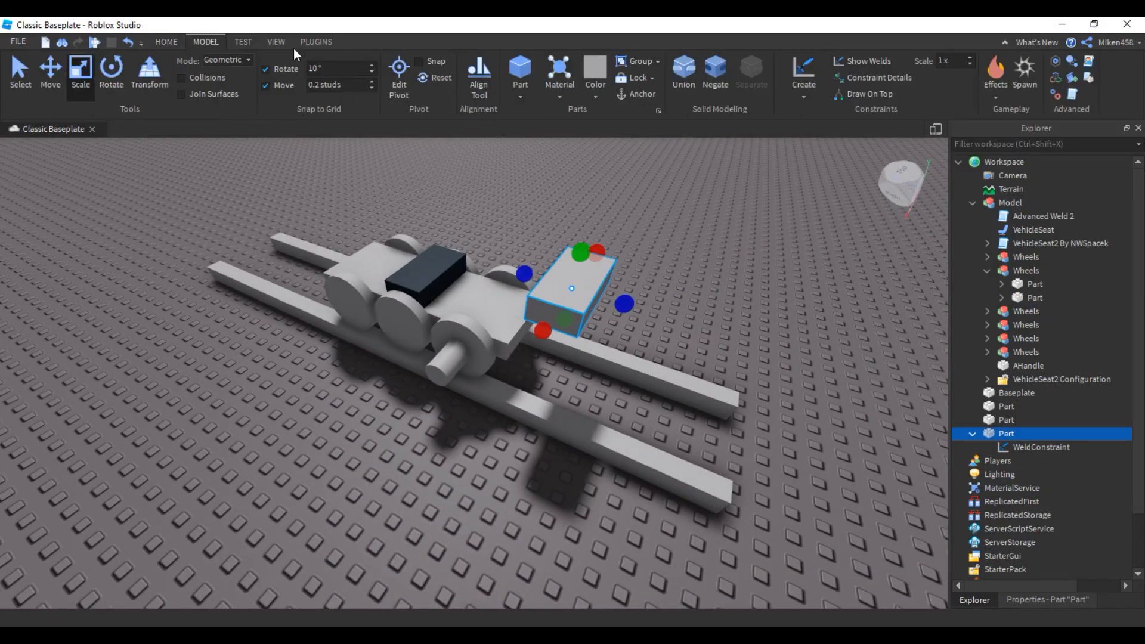
{"action": "left_click", "coordinate": [868, 67]}
{"action": "right_click_drag", "start_coordinate": [759, 206], "coordinate": [716, 197]}
{"action": "left_click", "coordinate": [699, 287]}
{"action": "scroll", "coordinate": [716, 197], "scroll_direction": "up", "scroll_amount": 3}
{"action": "left_click", "coordinate": [715, 197]}
{"action": "left_click", "coordinate": [679, 511]}
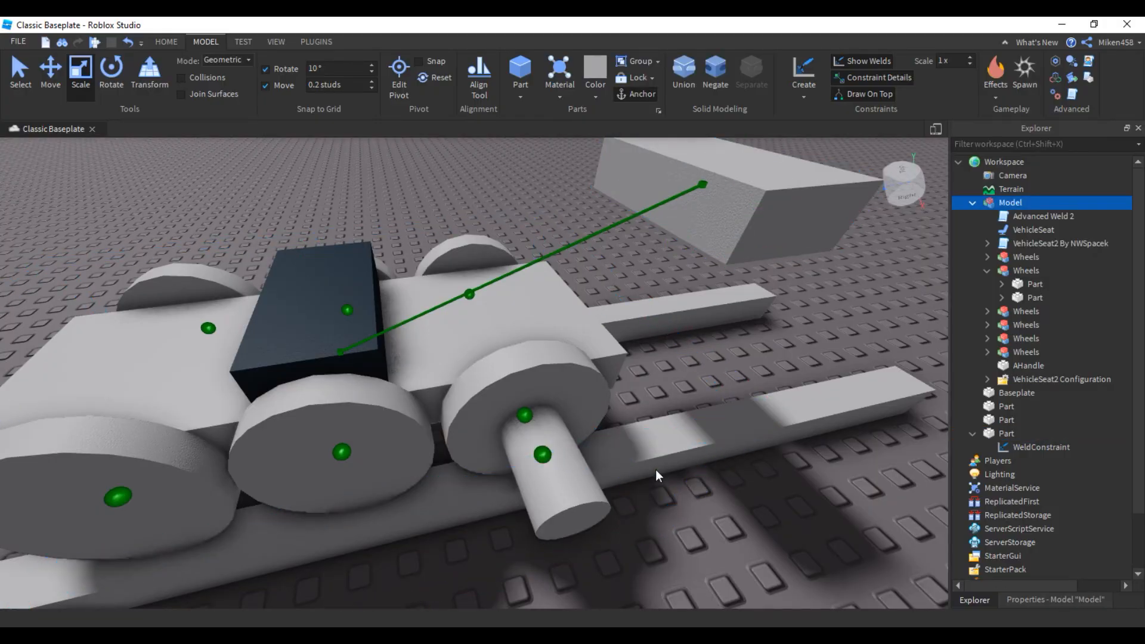
{"action": "left_click", "coordinate": [581, 406]}
{"action": "left_click", "coordinate": [987, 270]}
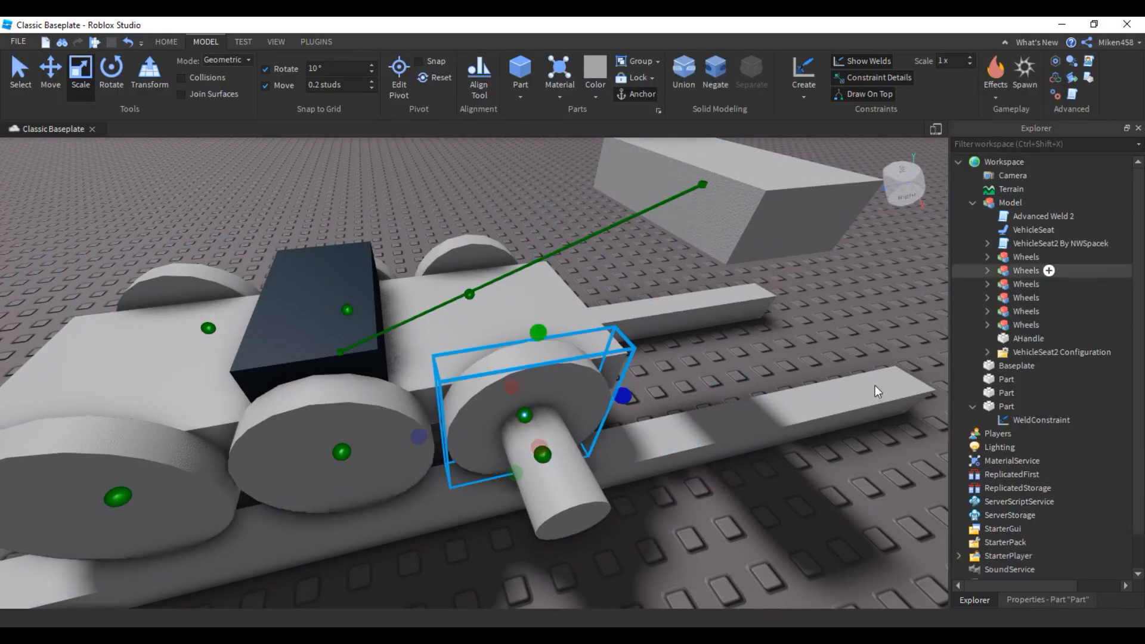
{"action": "left_click", "coordinate": [734, 207]}
{"action": "left_click", "coordinate": [744, 342]}
{"action": "scroll", "coordinate": [435, 258], "scroll_direction": "down", "scroll_amount": 3}
Step: Playtest the vehicle with Play Here, drive it forward with the block and rod attached, and stop the test
{"action": "left_click", "coordinate": [167, 41]}
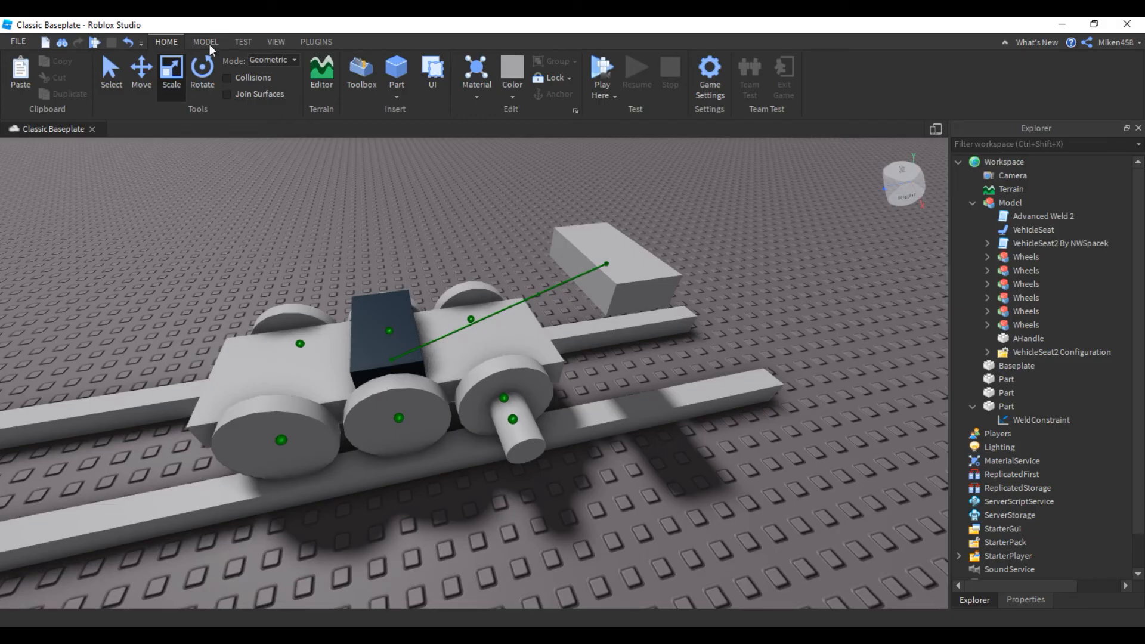
{"action": "left_click", "coordinate": [607, 71]}
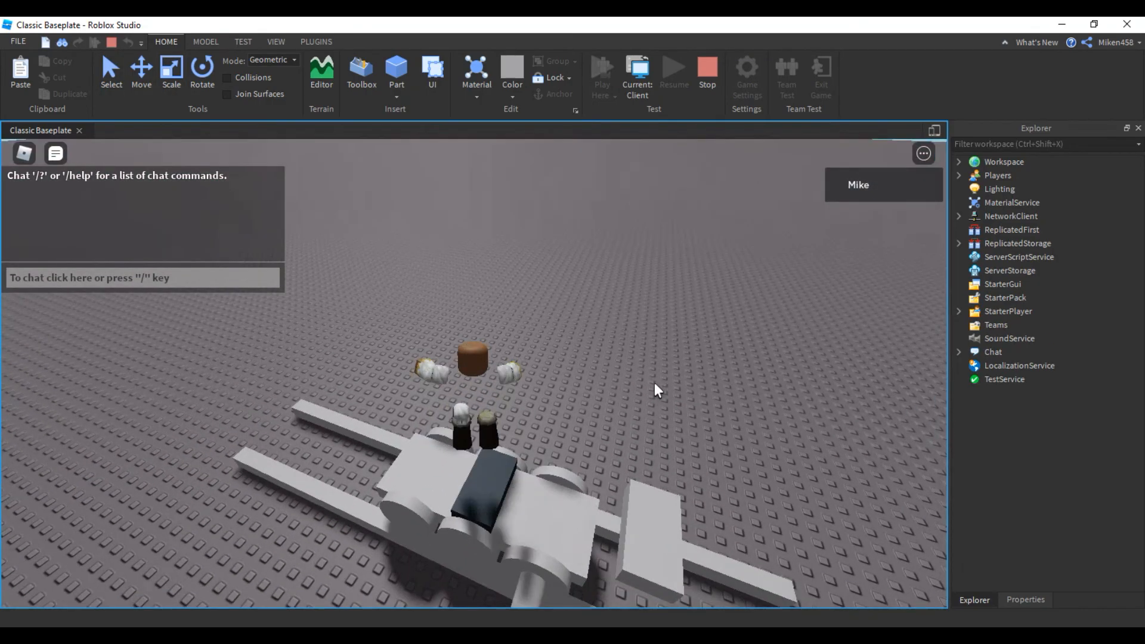
{"action": "key", "text": "w"}
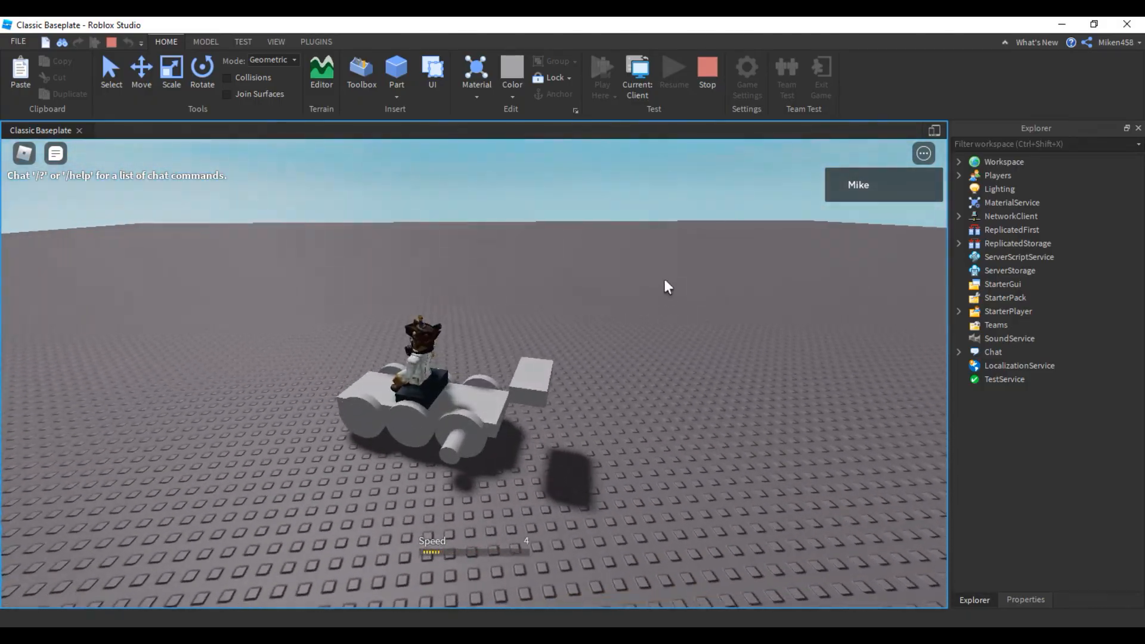
{"action": "left_click", "coordinate": [713, 76]}
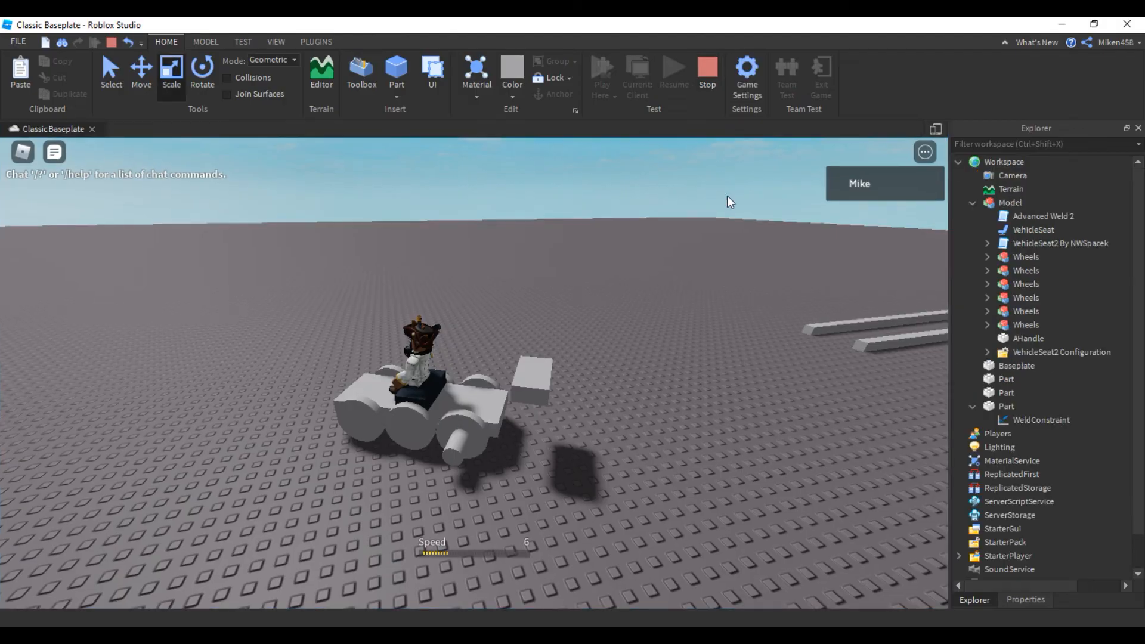